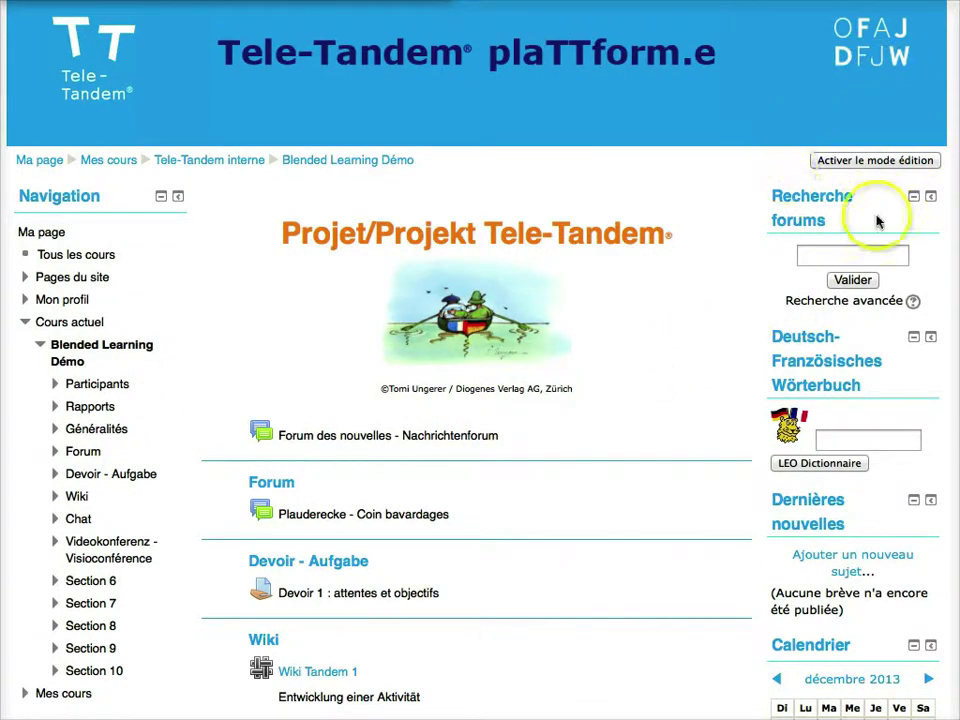
Turn on editing mode for the course and open the activity chooser for the "Meine Schule -- Mon école" section.
click(869, 163)
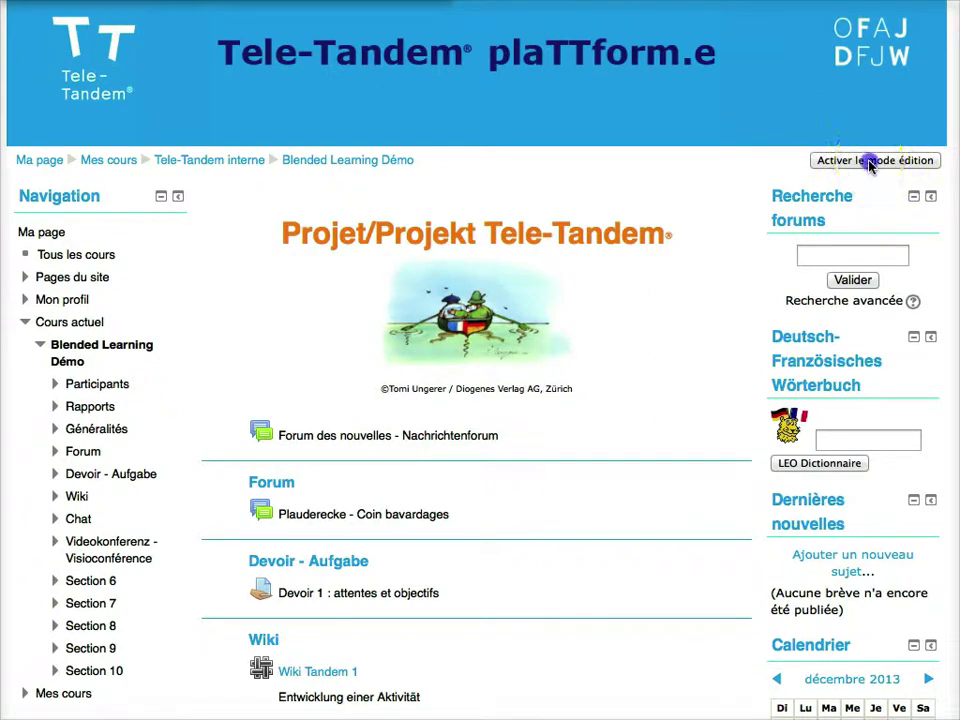
click(869, 162)
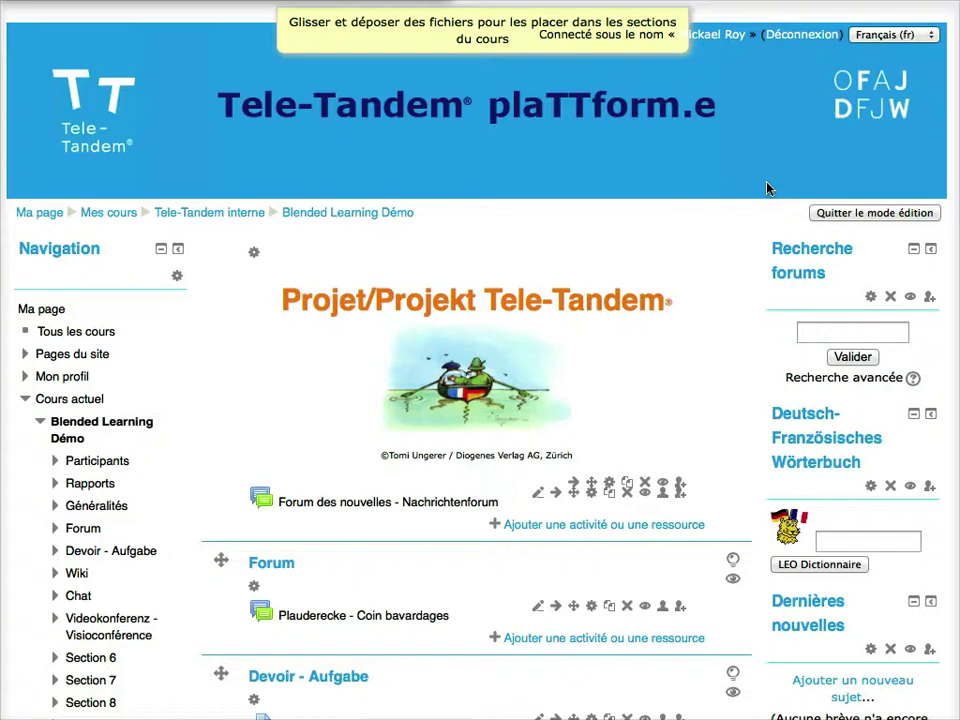
scroll(767, 188, down, 5)
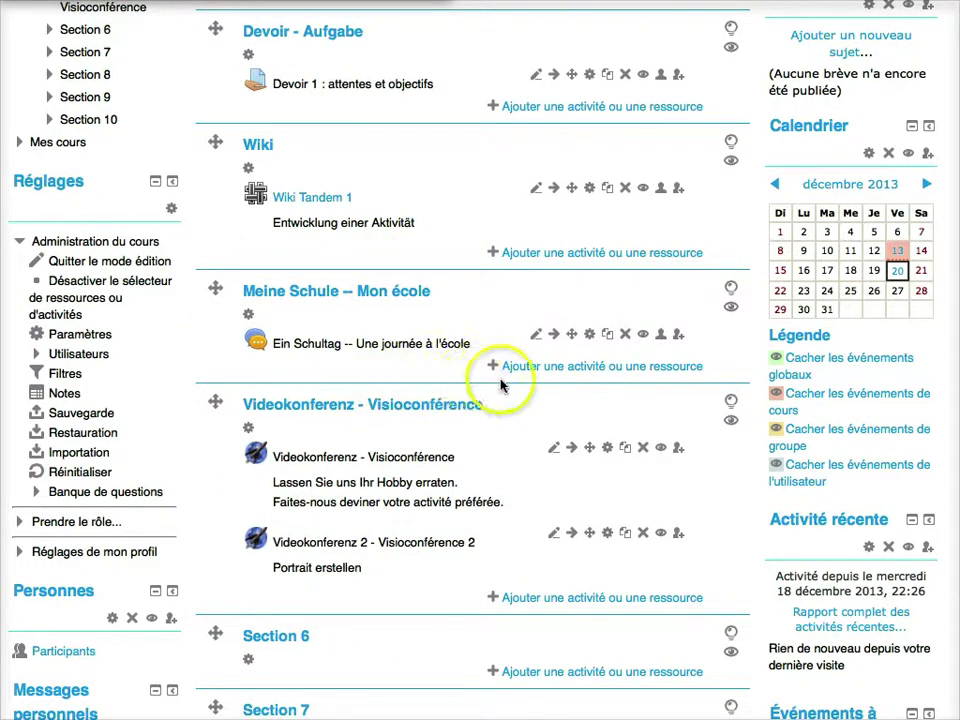
click(553, 368)
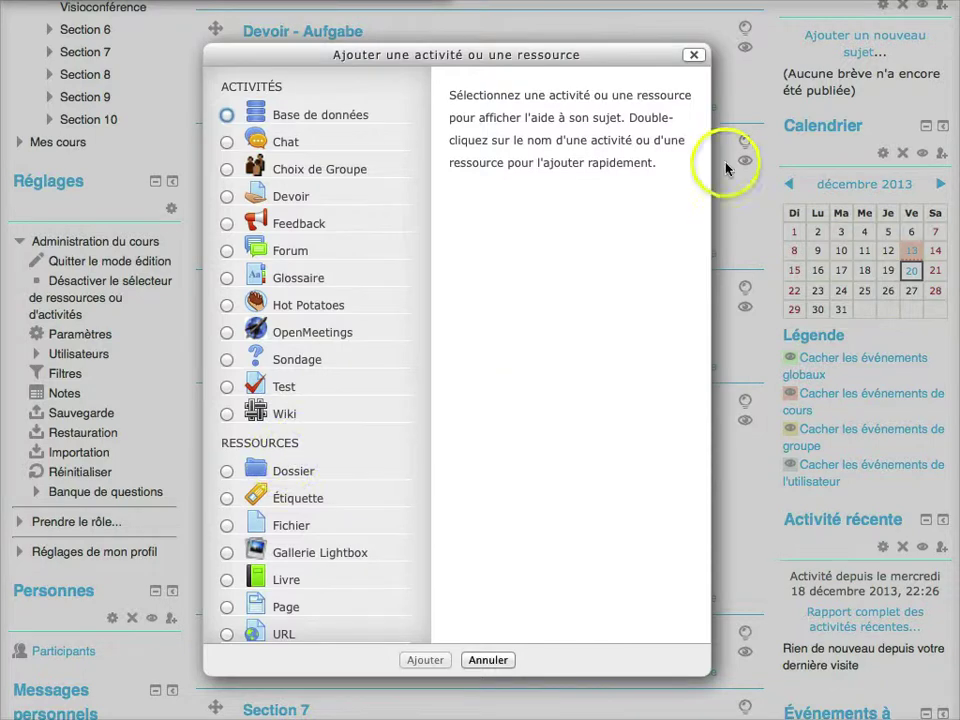
Check the Chat, Choix de Groupe and Dossier descriptions and add a Forum activity to the section.
click(228, 143)
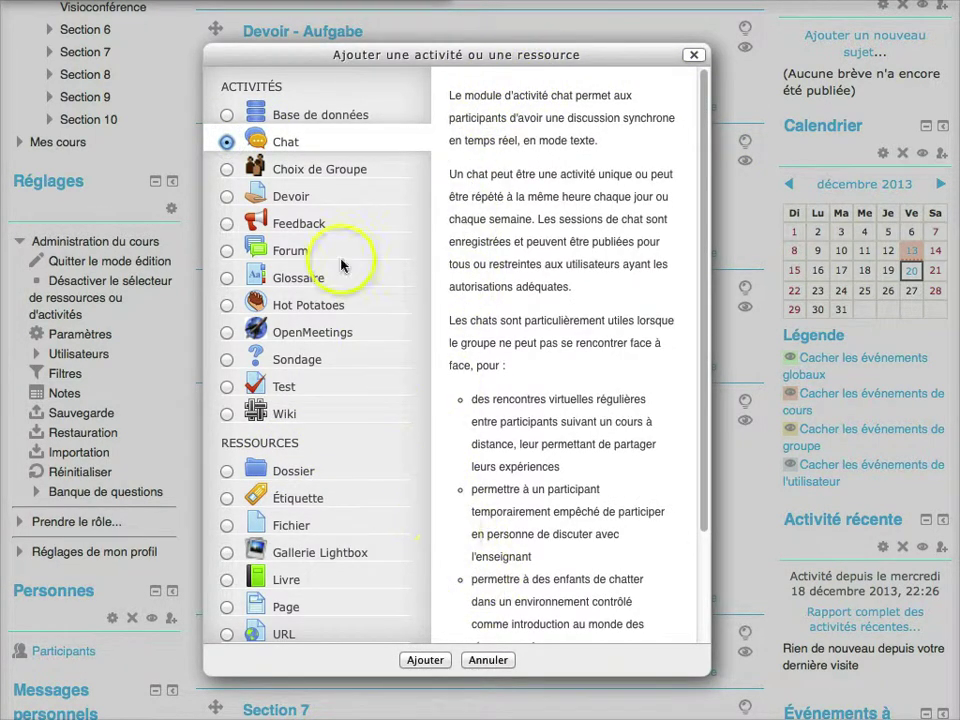
click(228, 170)
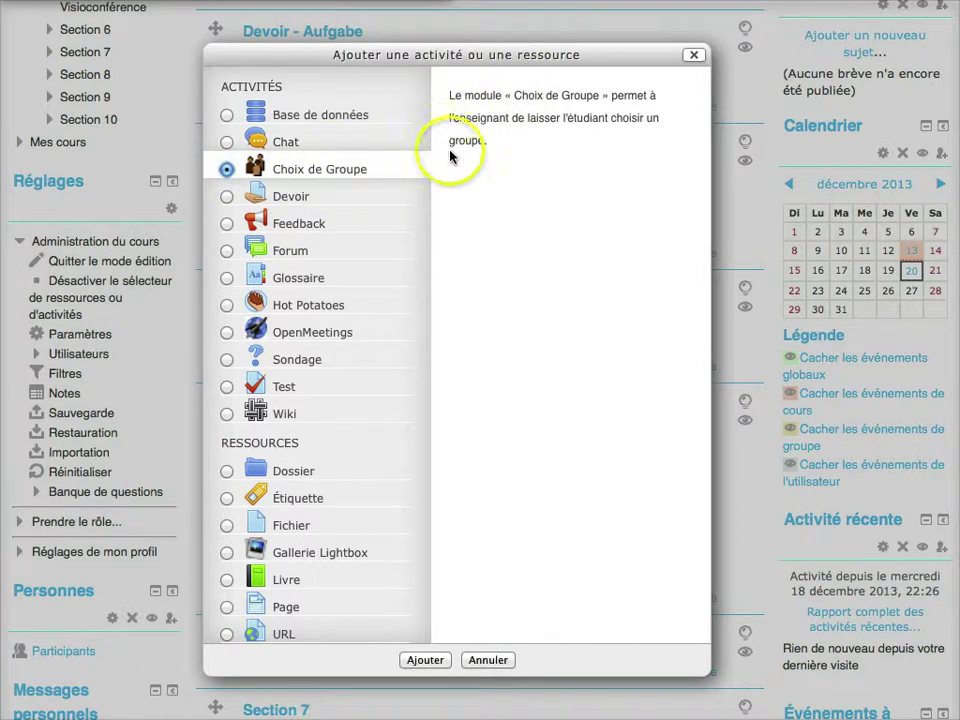
click(227, 470)
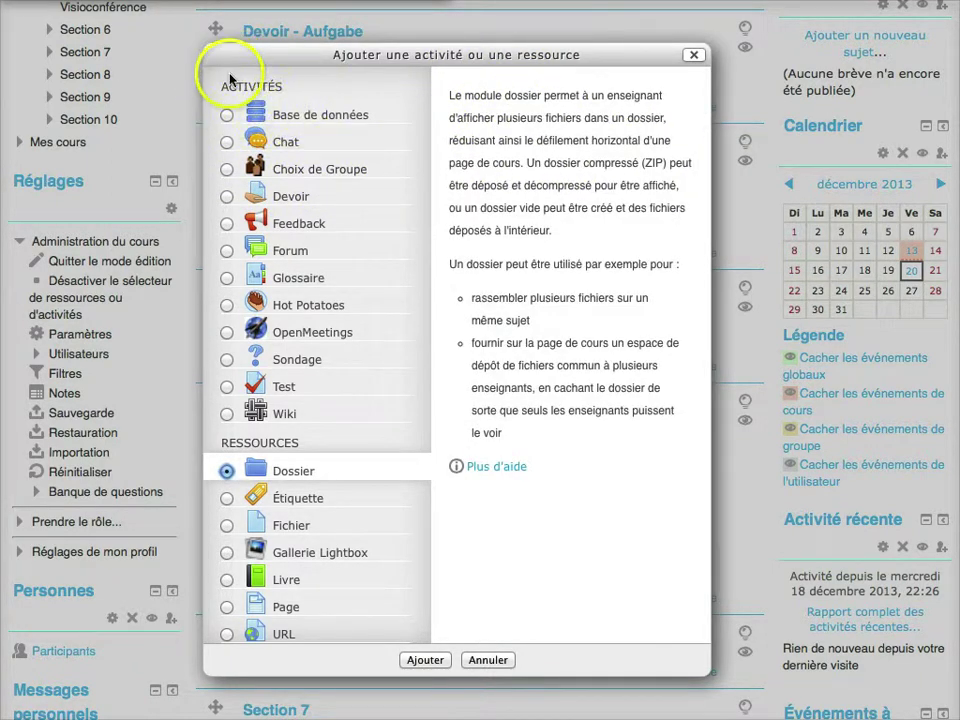
click(228, 252)
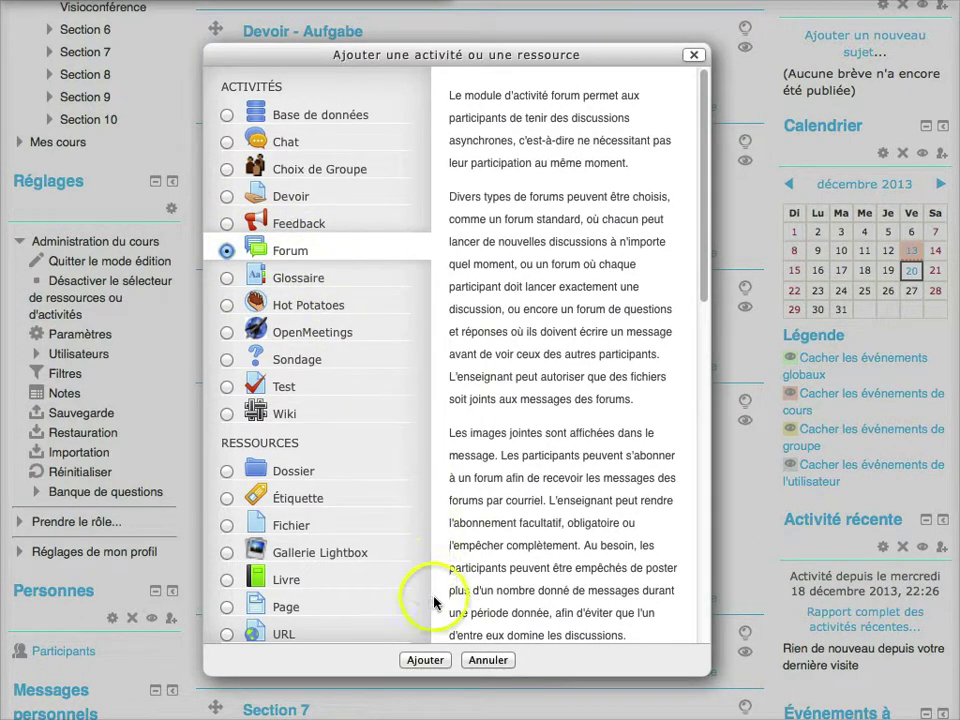
click(426, 660)
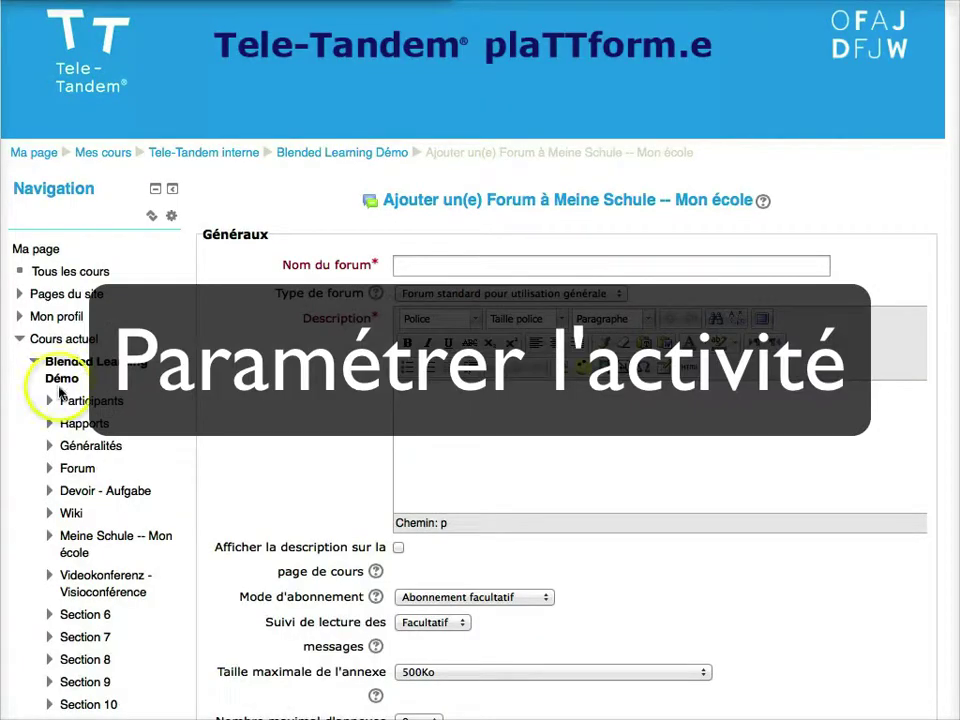
Name the forum "Mon quotidien à l'école" and enter the description "Décrivez votre quotidien.".
scroll(282, 408, down, 1)
scroll(285, 410, down, 1)
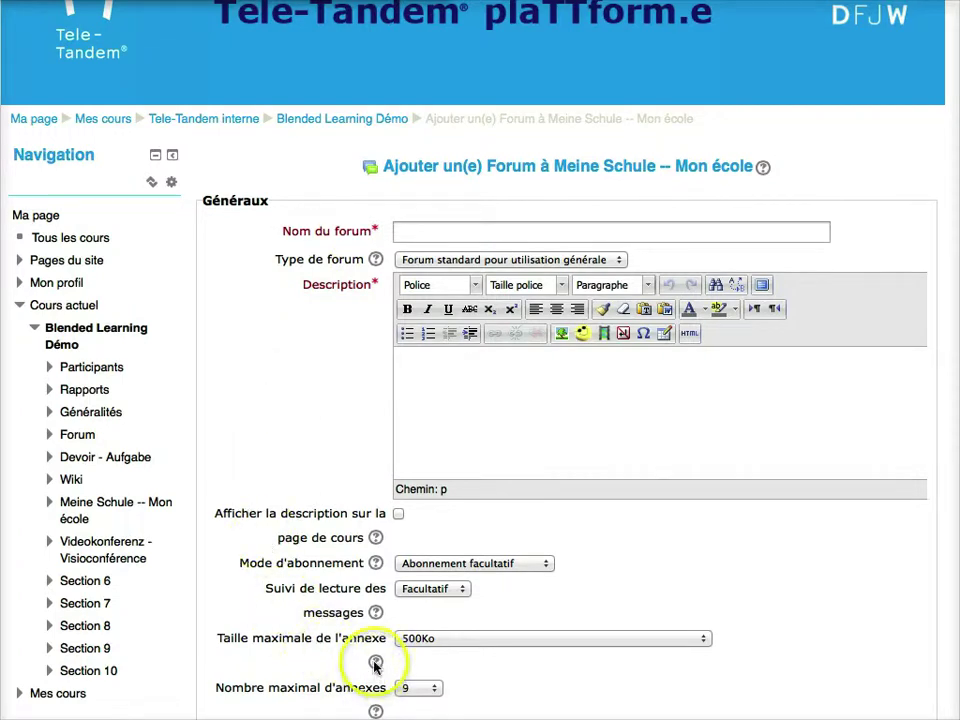
scroll(375, 670, down, 1)
scroll(375, 658, down, 5)
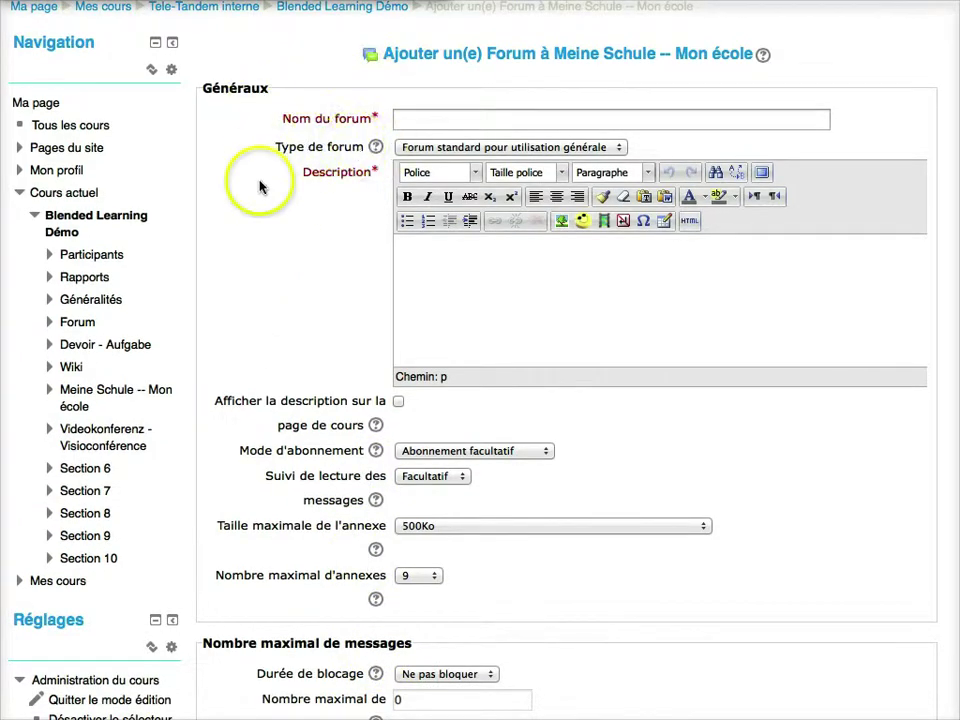
click(422, 120)
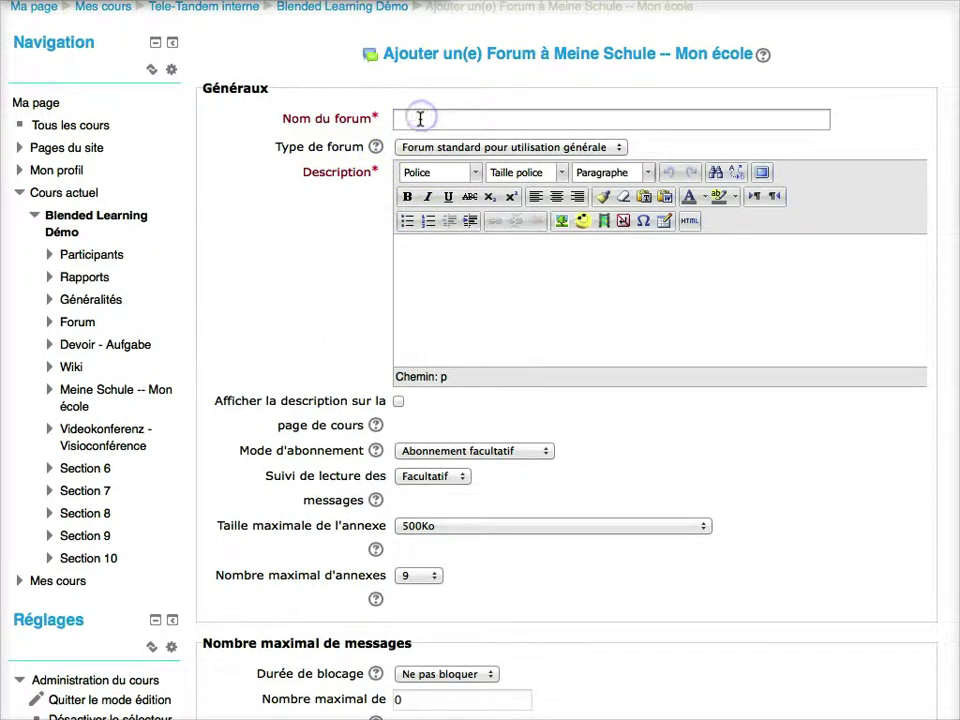
click(420, 119)
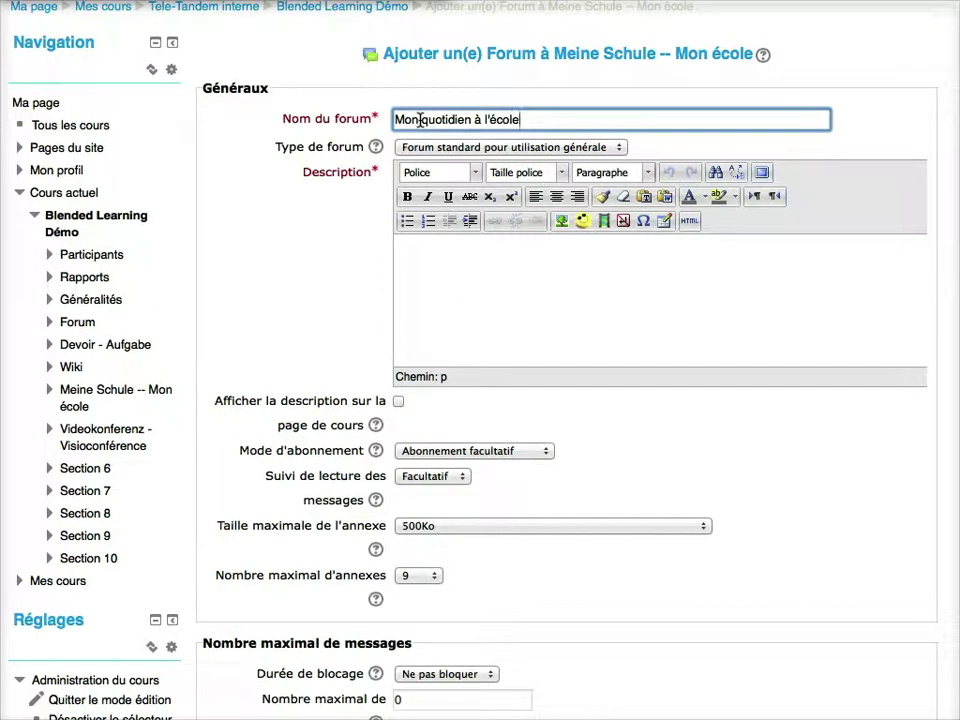
click(437, 255)
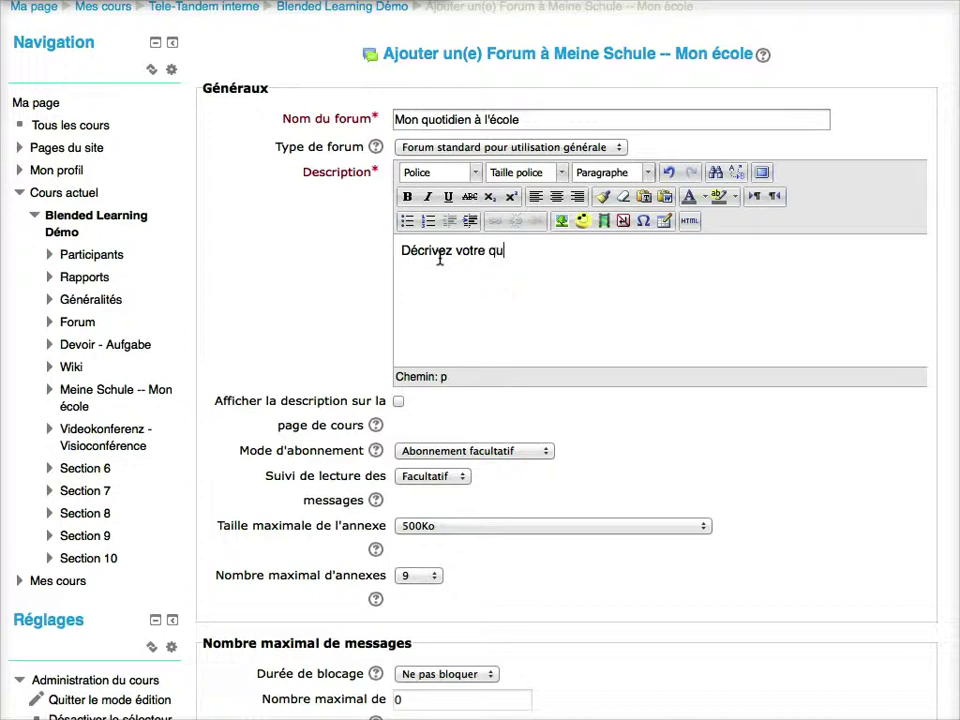
text(Décrivez votre quotidien.)
Choose "Abonnement facultatif" as the forum's subscription mode.
scroll(439, 262, down, 3)
click(437, 398)
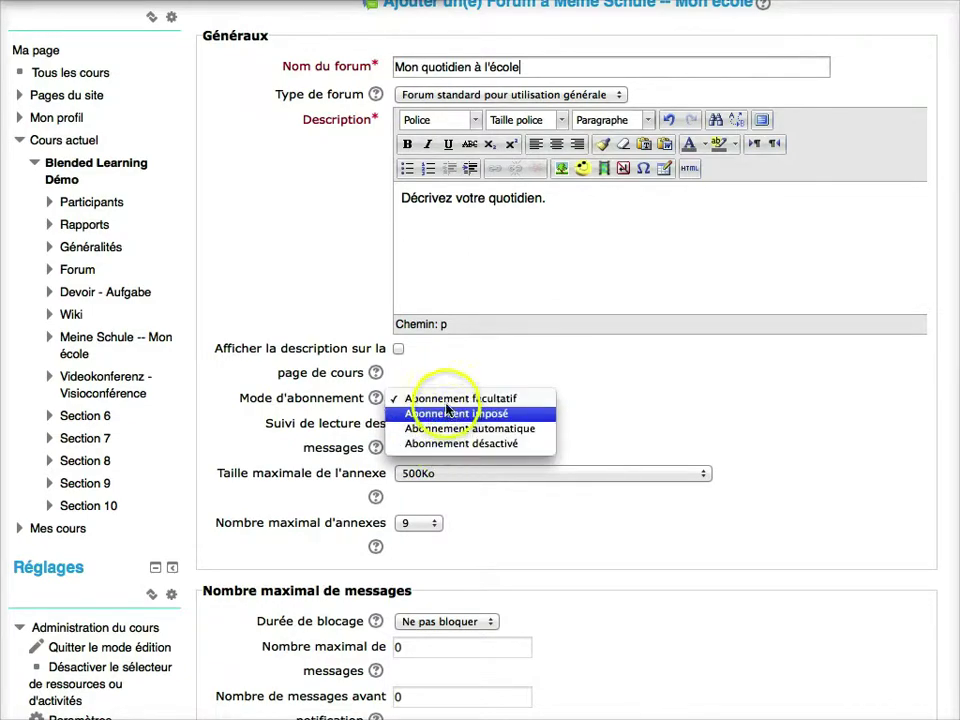
click(447, 400)
Read the help texts for the forum's Type de combinaison, Catégorie de note and Mode de groupe settings.
scroll(443, 387, down, 10)
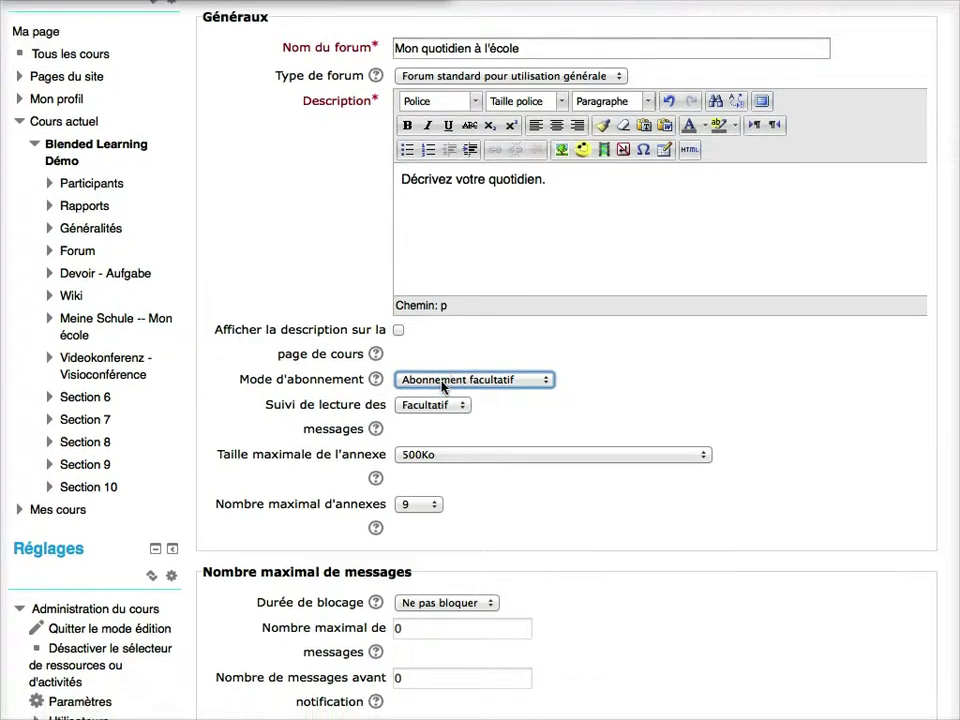
scroll(443, 387, down, 11)
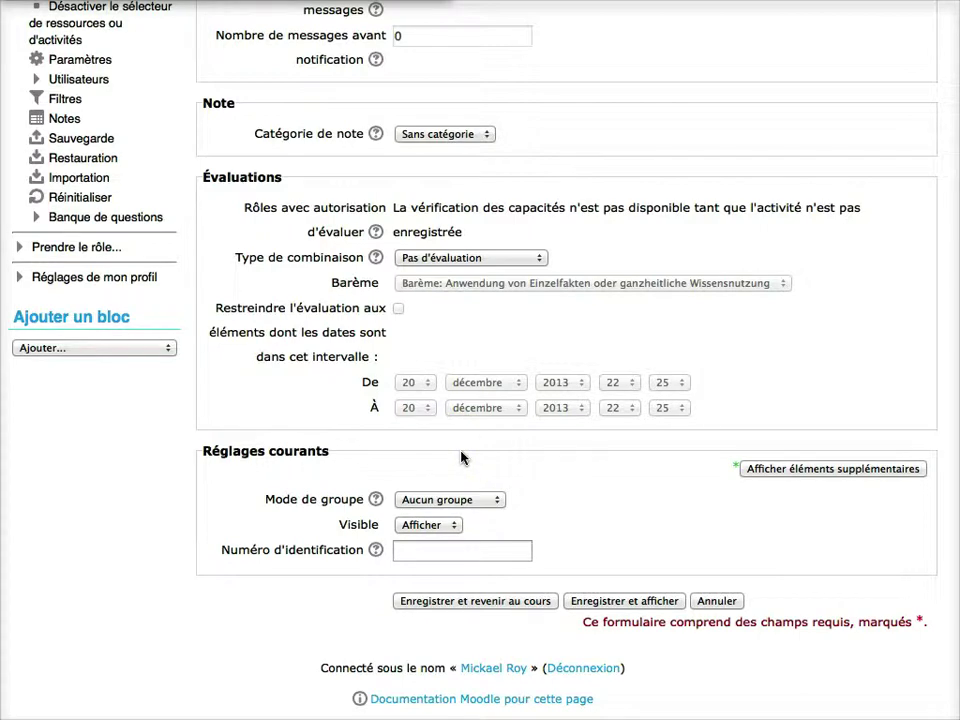
click(375, 258)
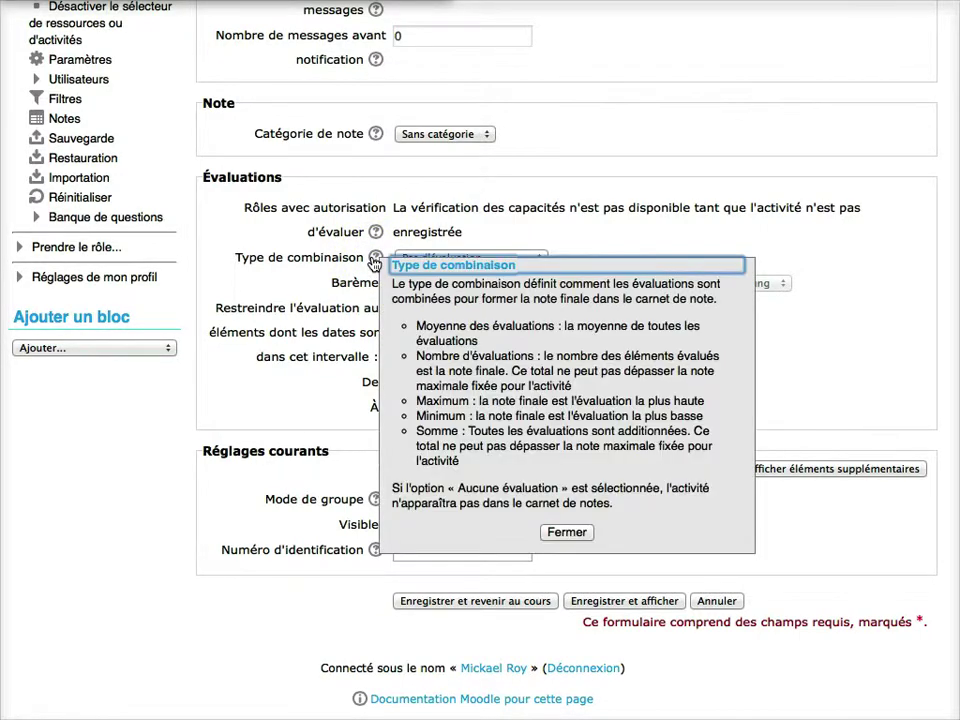
click(375, 134)
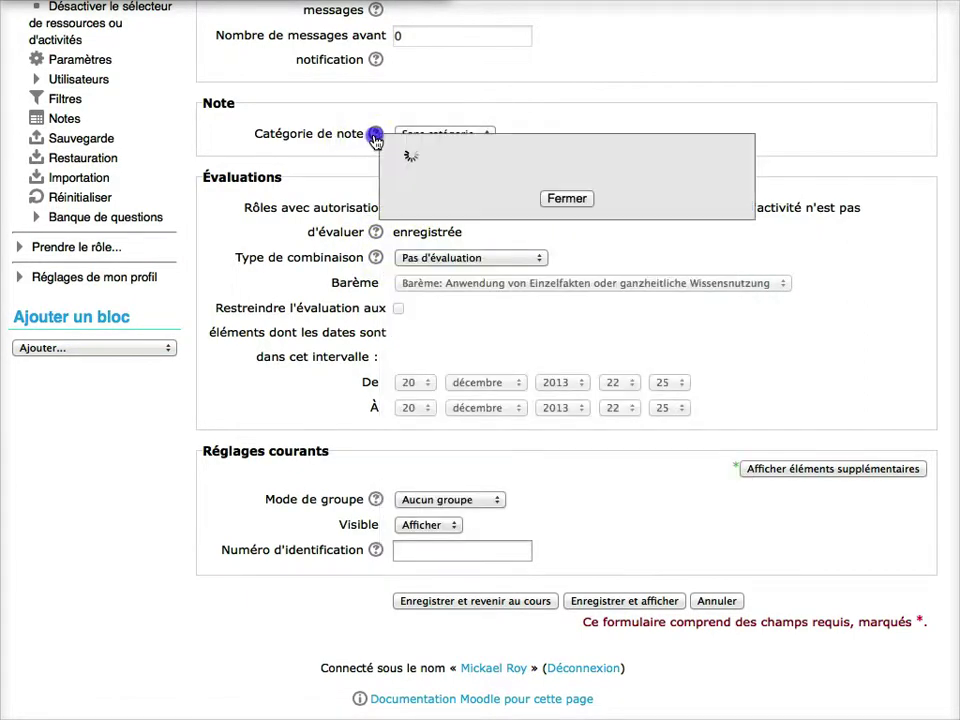
click(375, 499)
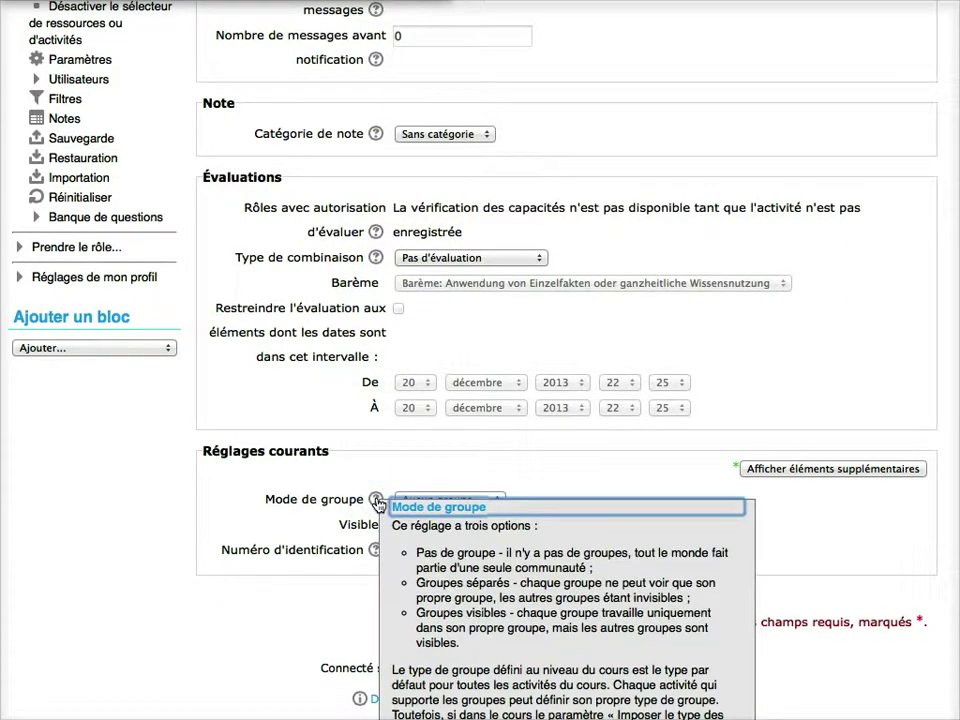
click(345, 587)
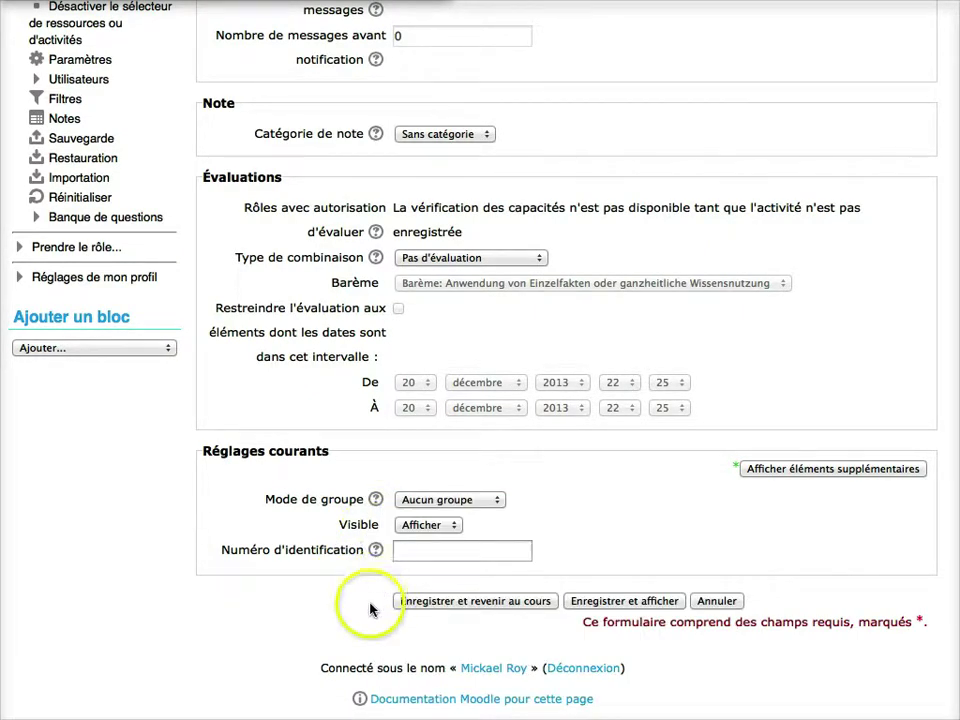
Save the new forum, return to the course page and bring the "Meine Schule -- Mon école" section into view.
click(466, 603)
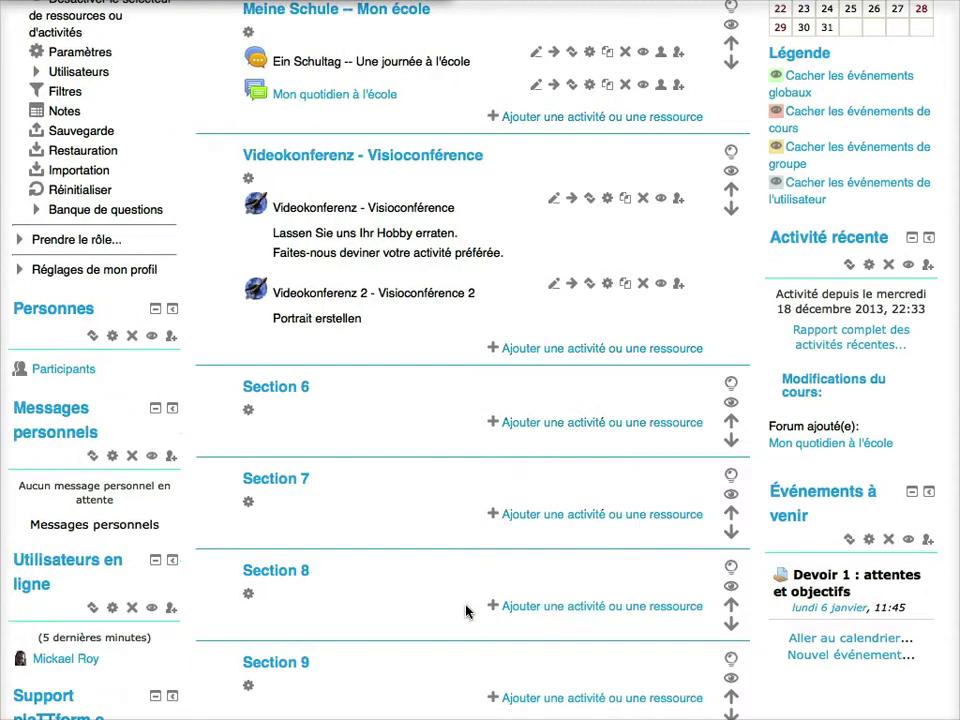
scroll(440, 560, up, 3)
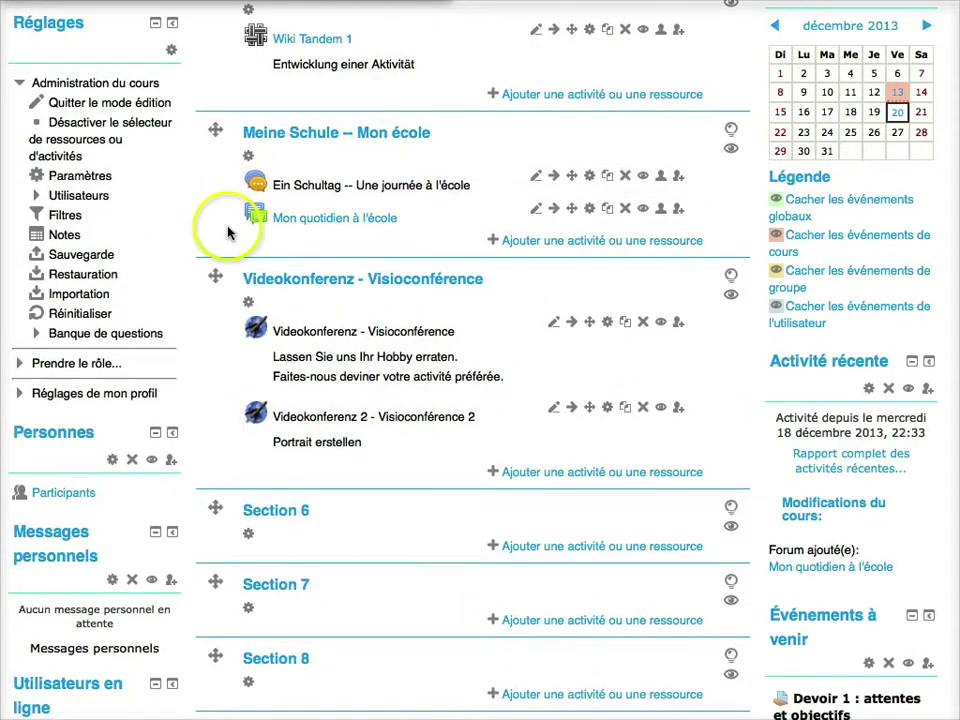
scroll(411, 227, up, 1)
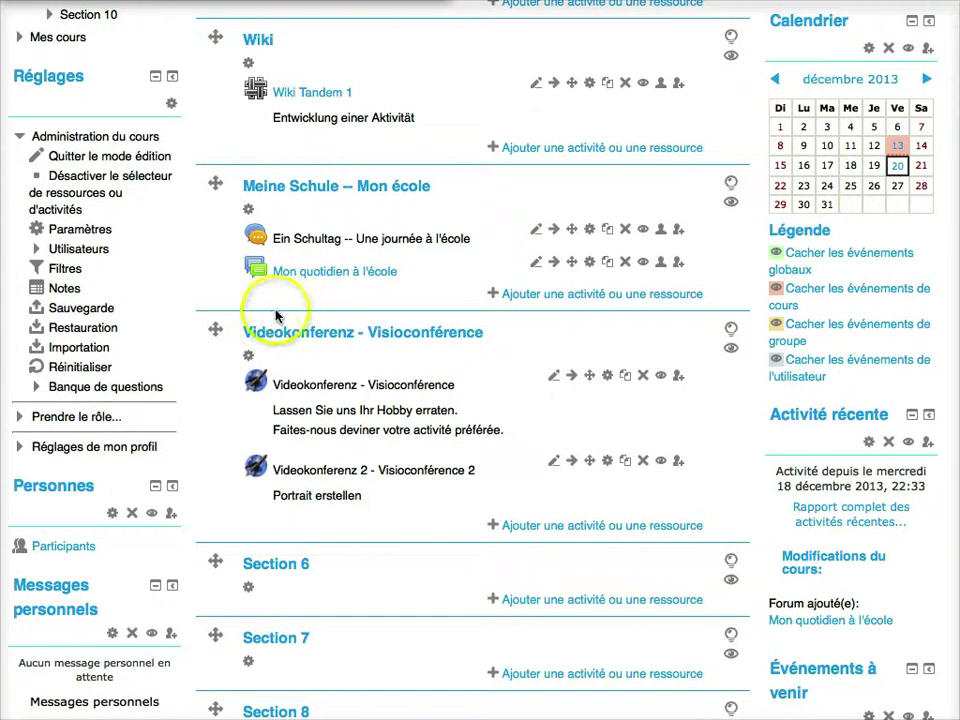
Open the "Mon quotidien à l'école" title for editing without changing it, then try indenting the forum and restore its original indentation.
click(537, 264)
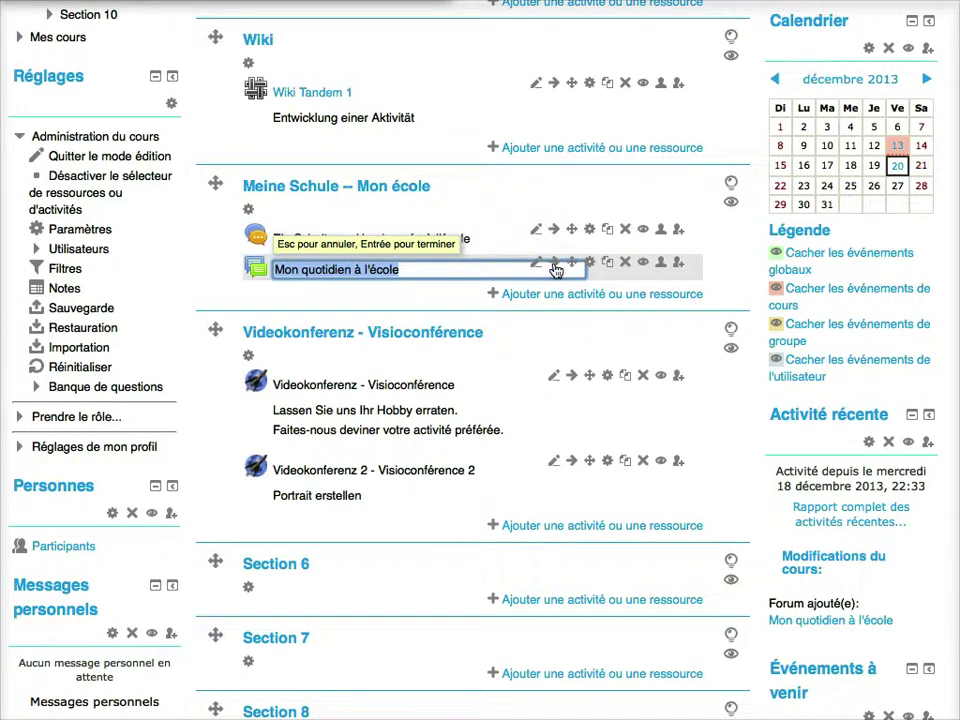
click(556, 270)
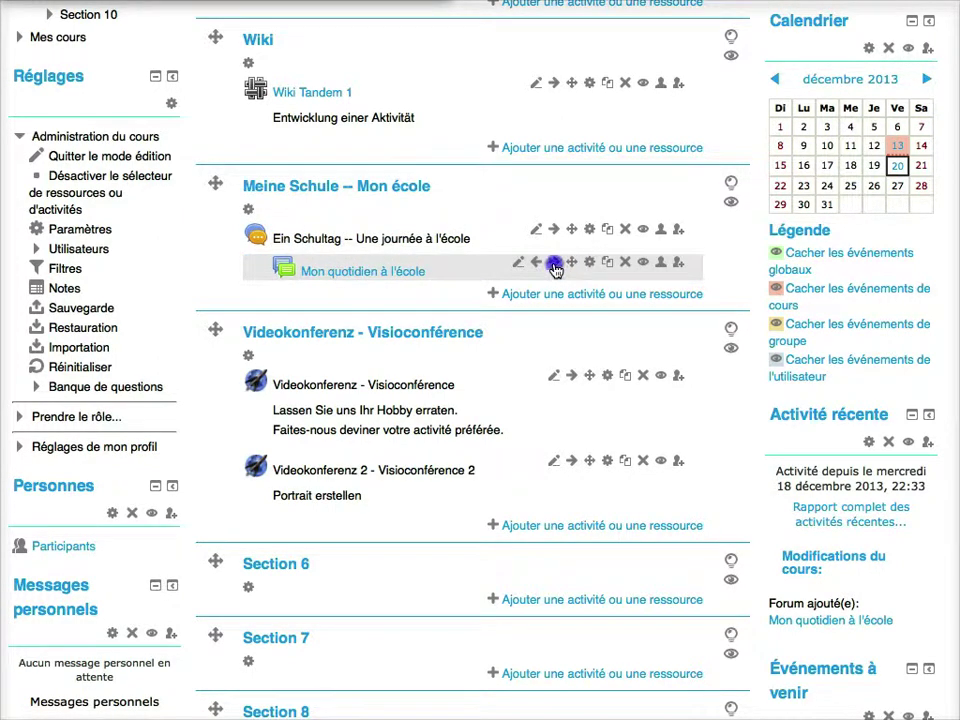
click(538, 265)
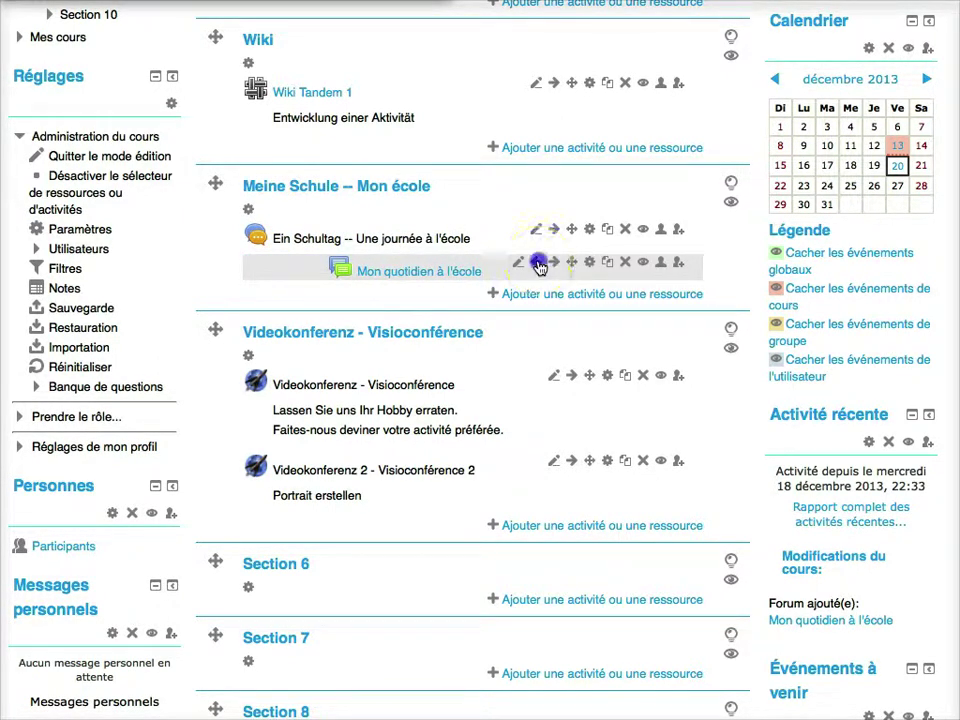
click(538, 265)
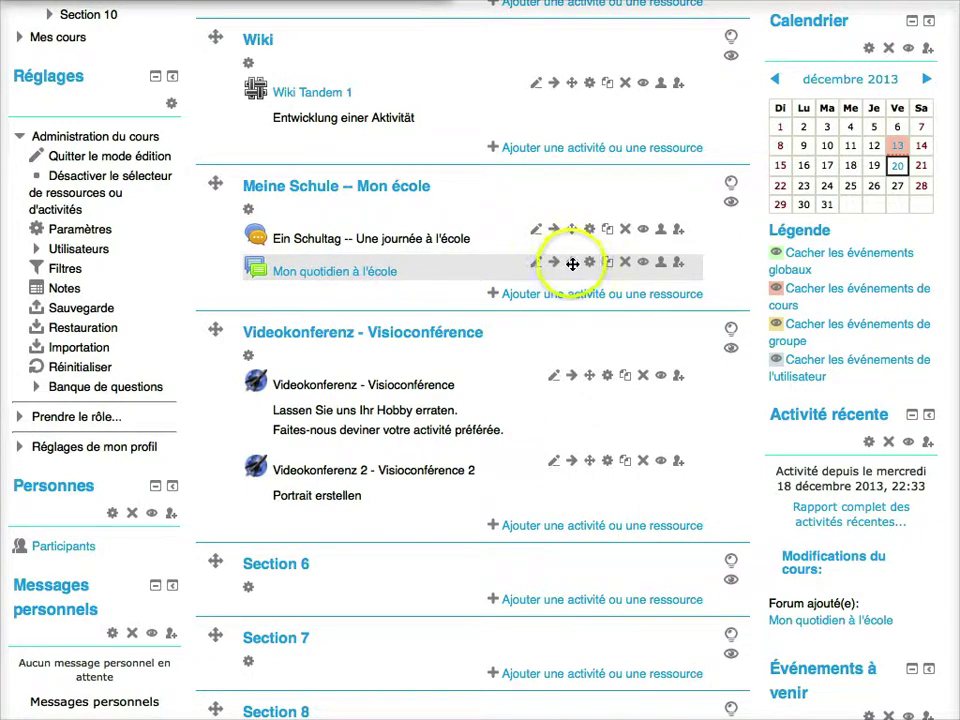
Try out the move, settings and duplicate actions on the "Mon quotidien à l'école" forum without keeping any change.
click(572, 264)
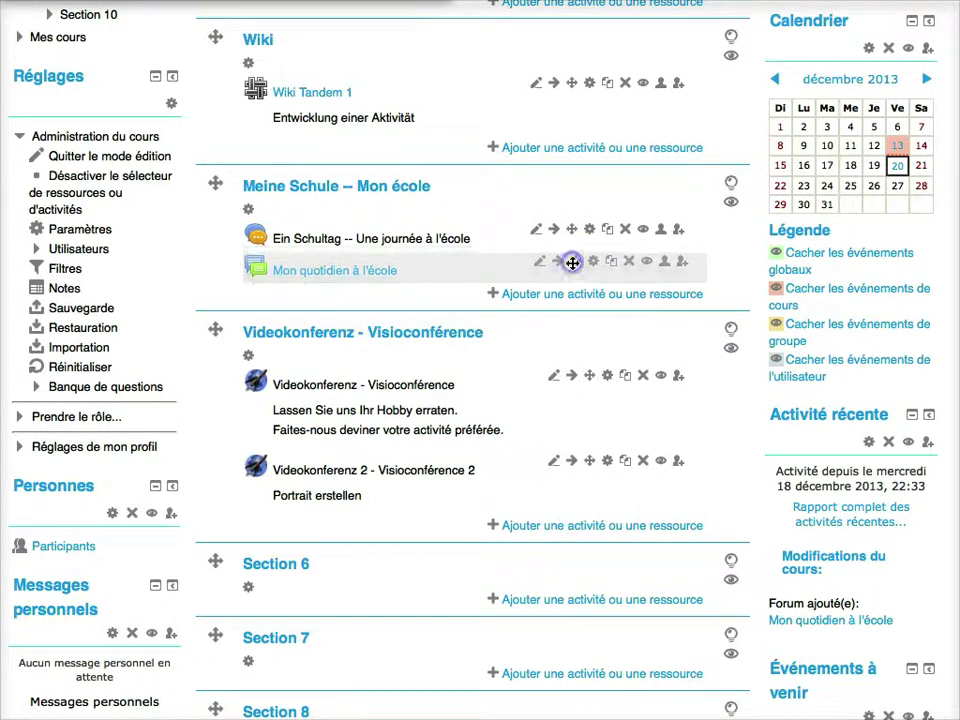
click(592, 266)
click(592, 266)
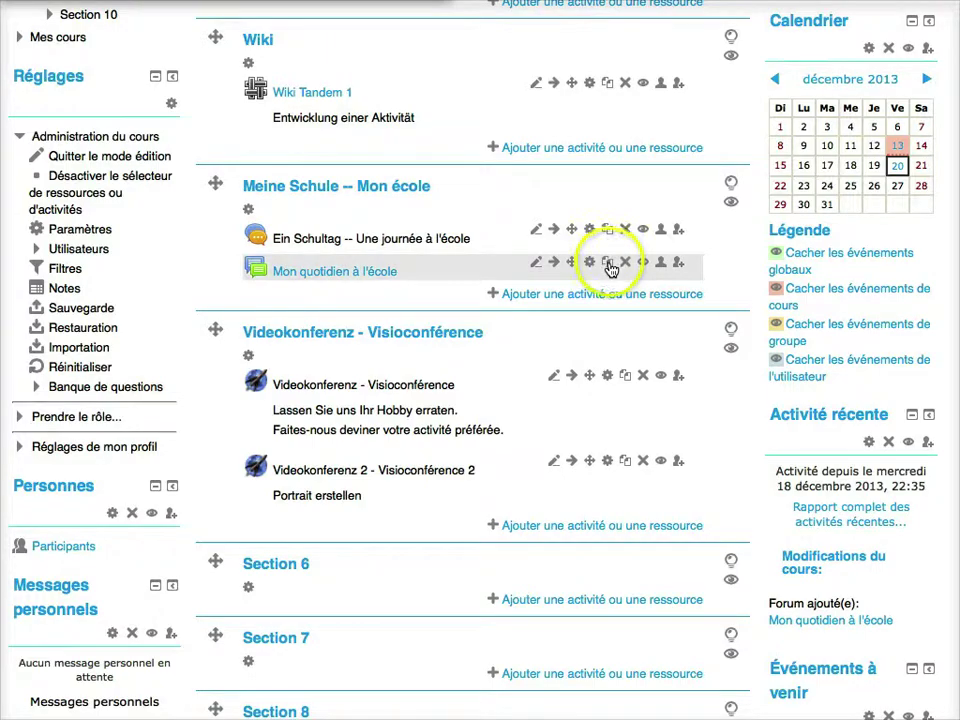
click(608, 264)
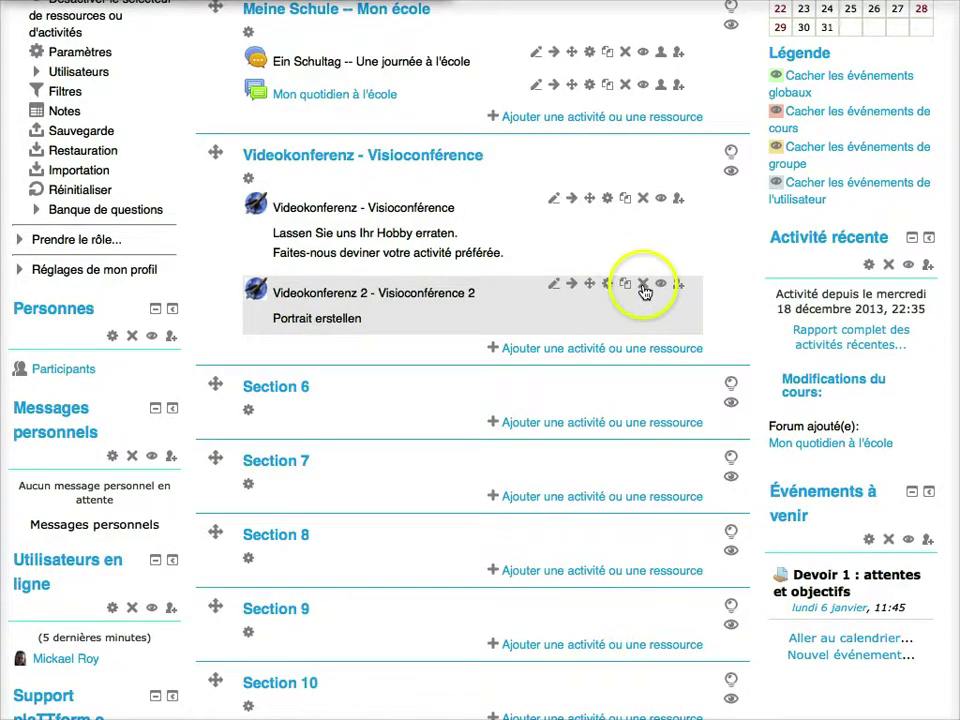
Try to delete "Videokonferenz 2 - Visioconférence 2", cancel the deletion, and try the activity's visibility toggle.
click(645, 290)
key(Escape)
click(659, 287)
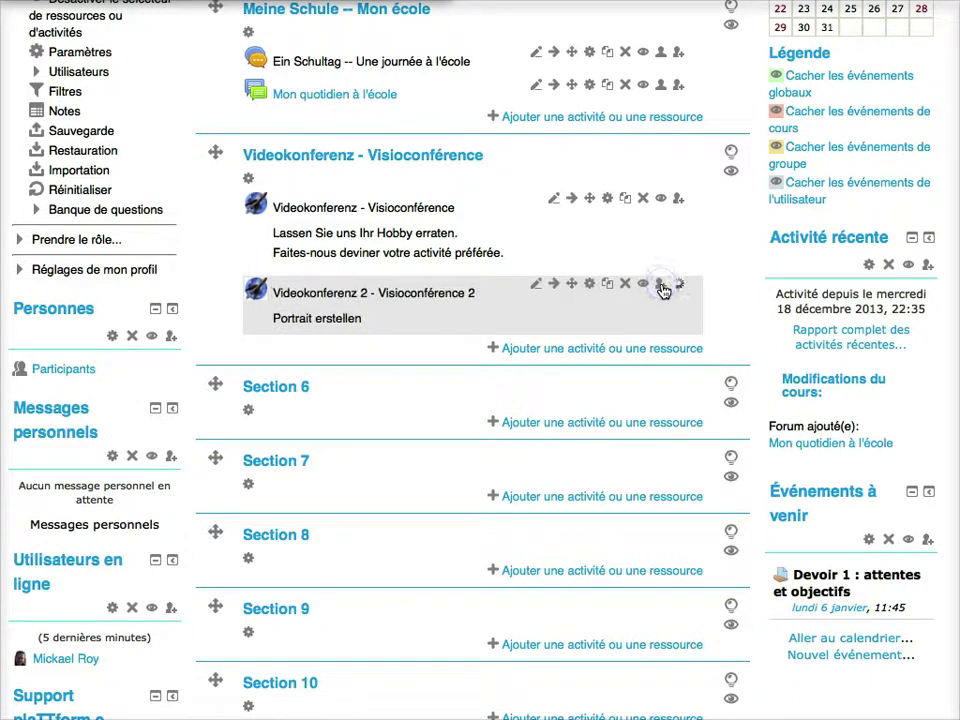
View the role assignment page of "Videokonferenz 2 - Visioconférence 2" and return to the course page.
click(677, 288)
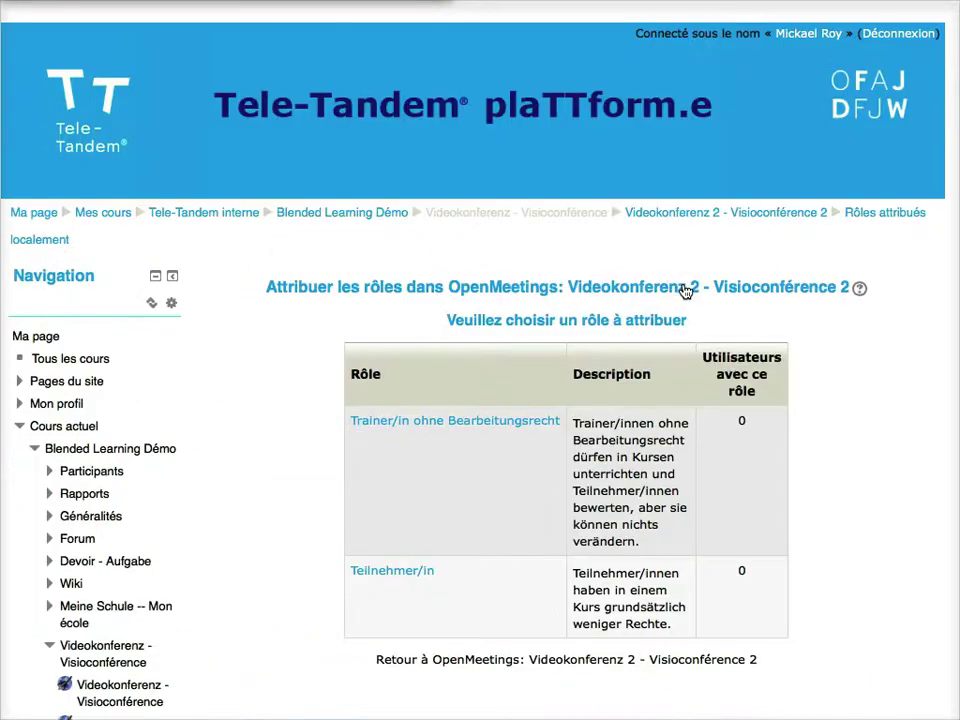
click(536, 285)
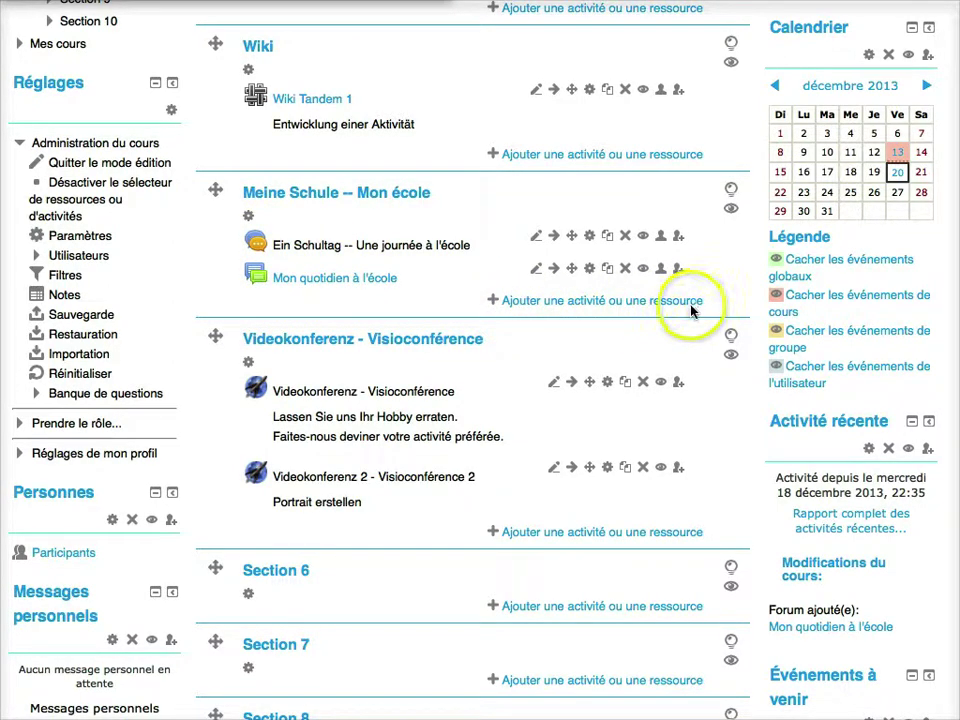
Move the "Mon quotidien à l'école" forum above the "Ein Schultag -- Une journée à l'école" chat in its section.
click(572, 270)
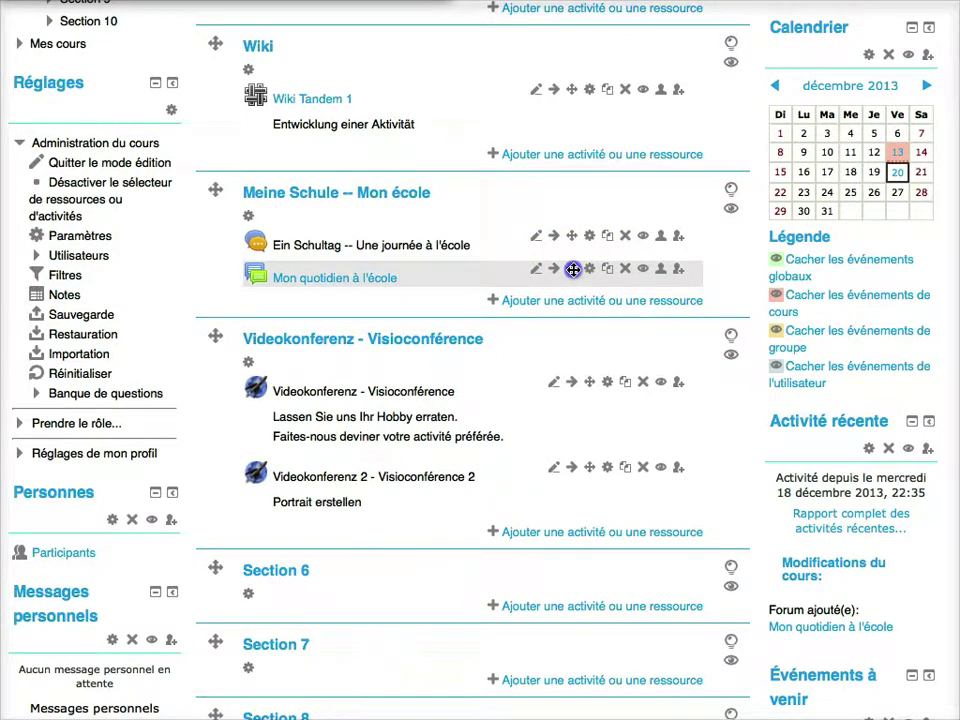
drag(574, 268, 572, 215)
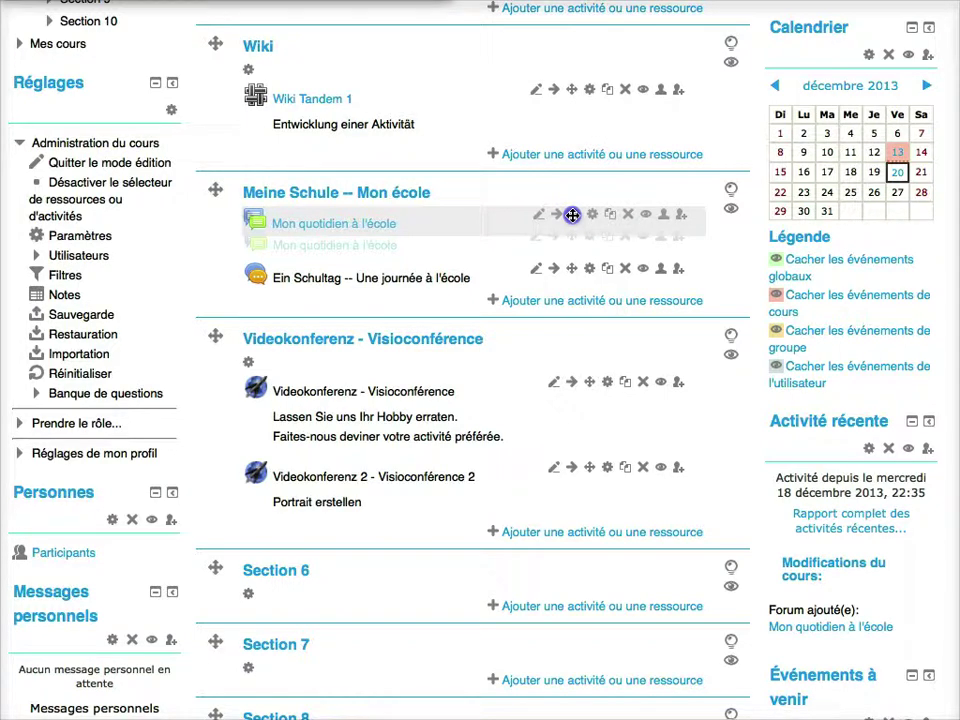
drag(572, 215, 627, 229)
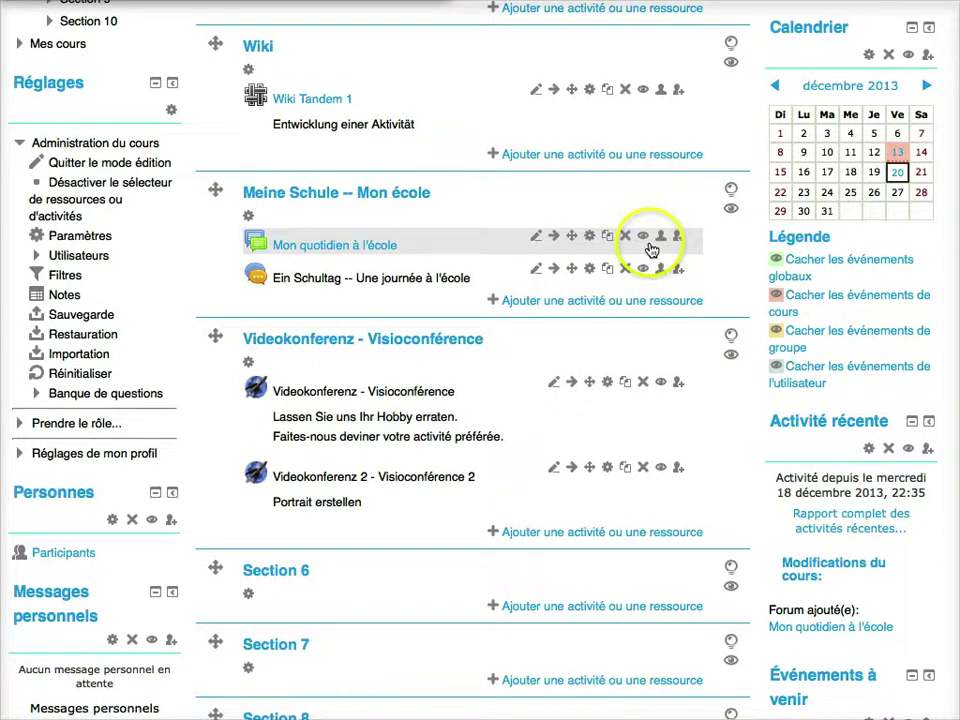
Try hiding the "Mon quotidien à l'école" forum from students and make it visible again.
click(645, 239)
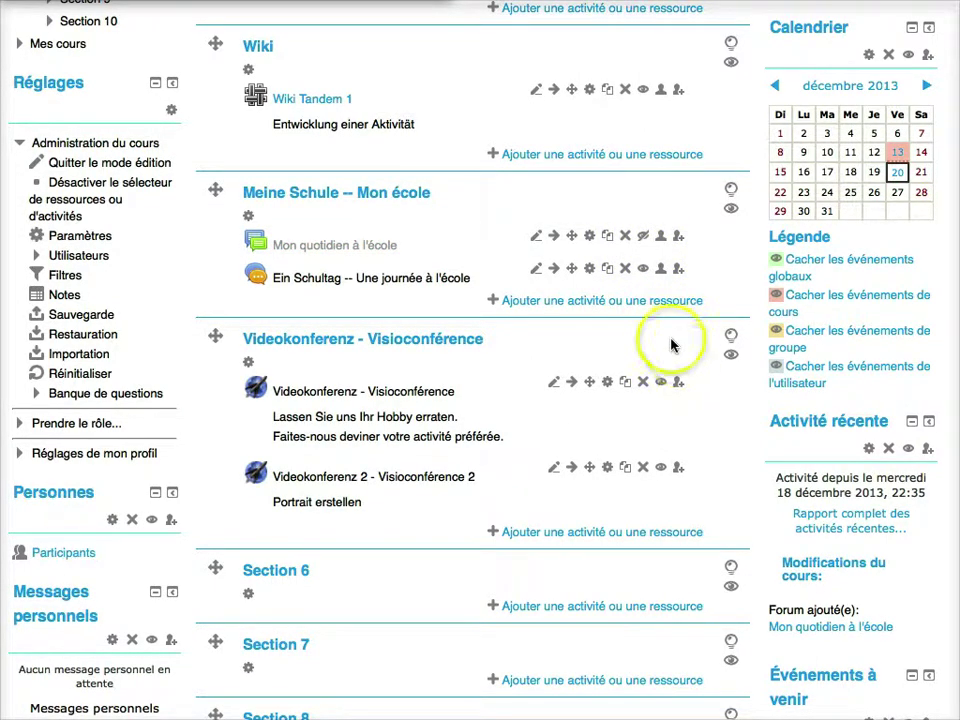
click(643, 236)
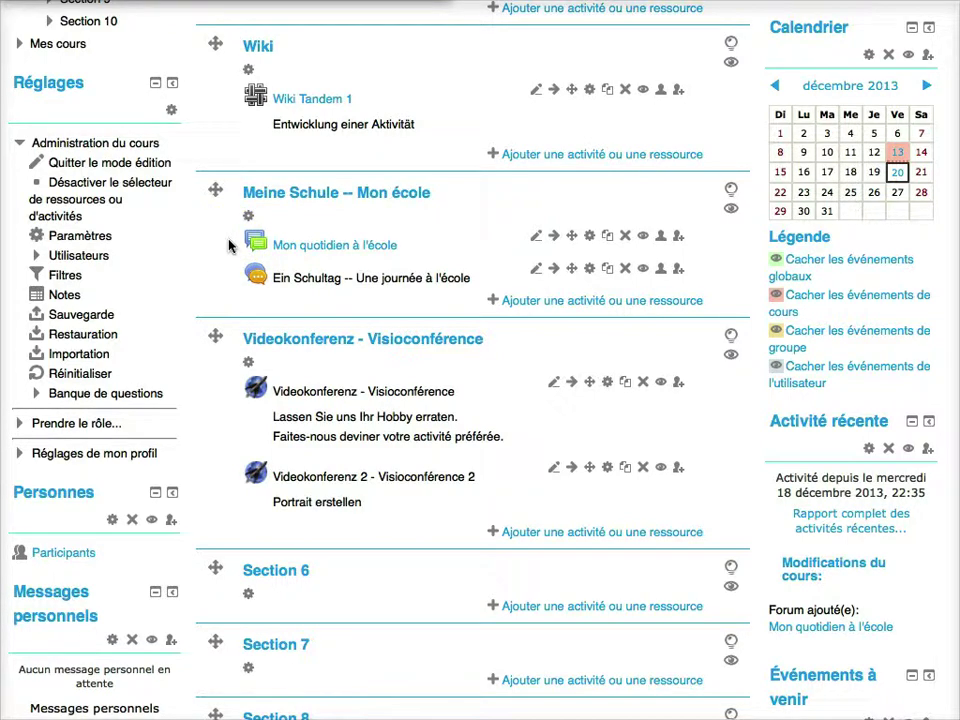
Switch to the "Teilnehmer/in" role to view the course page as a participant.
click(20, 424)
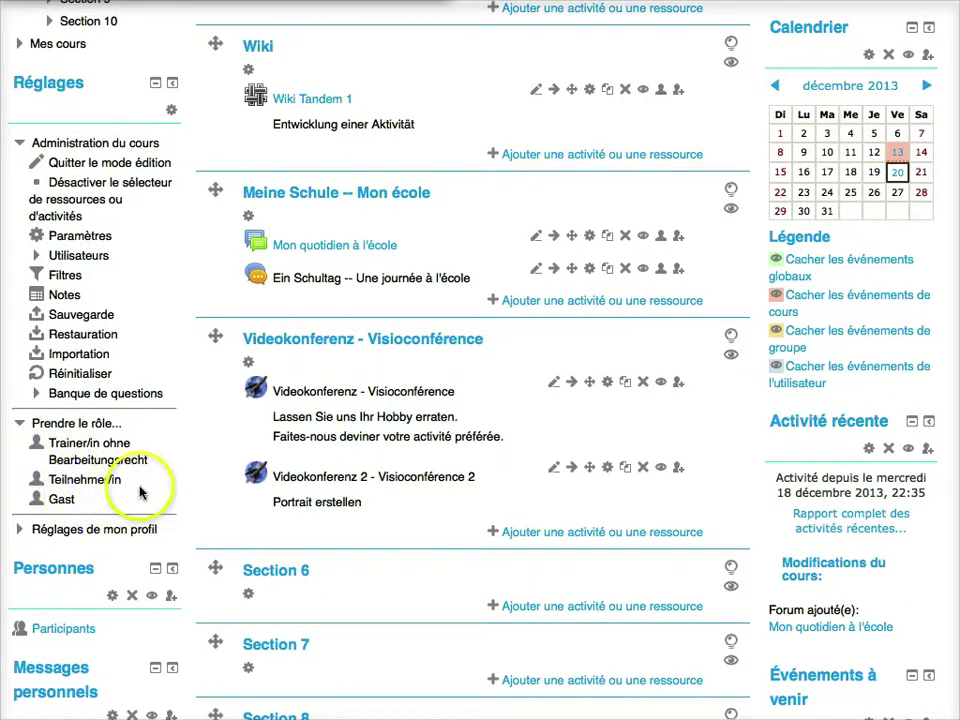
click(93, 482)
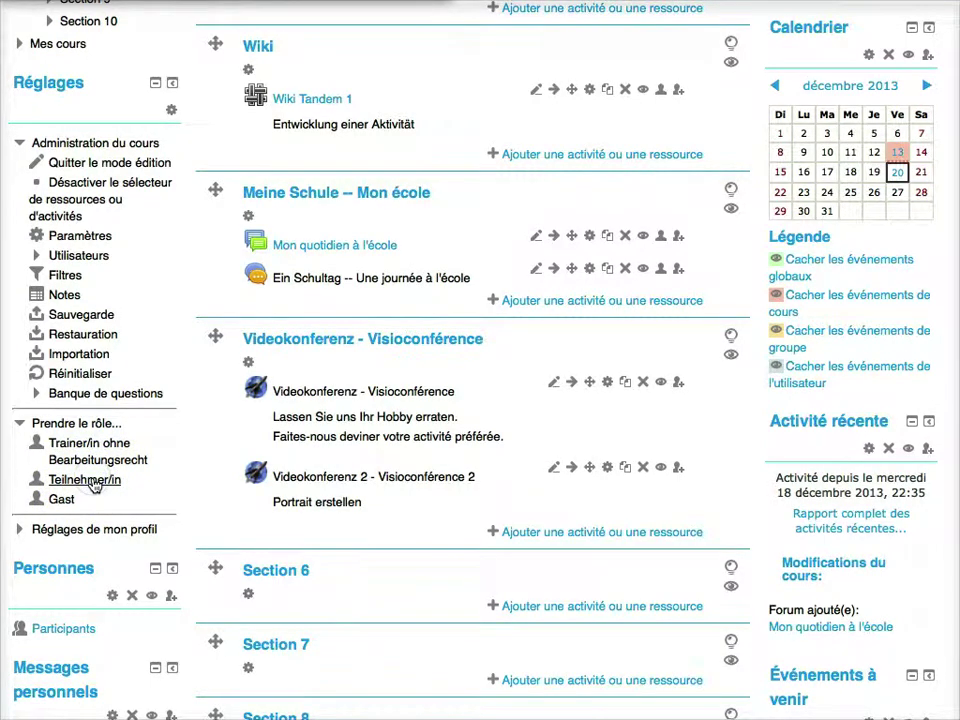
scroll(210, 471, down, 5)
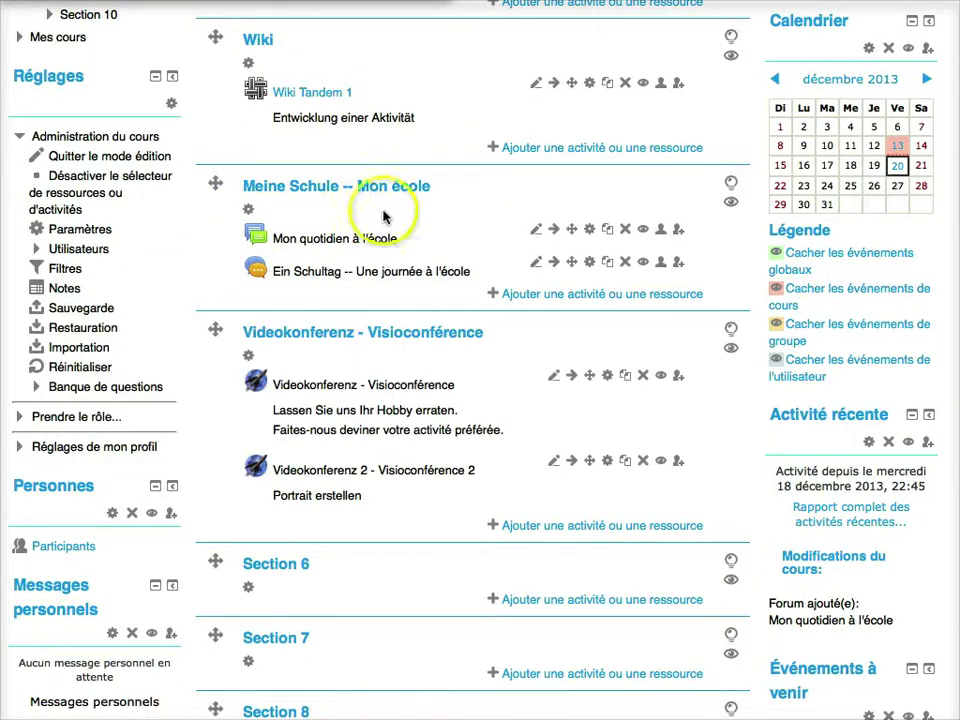
Look through the Dossier and URL resource descriptions and start adding an Étiquette to the "Meine Schule -- Mon école" section.
click(553, 296)
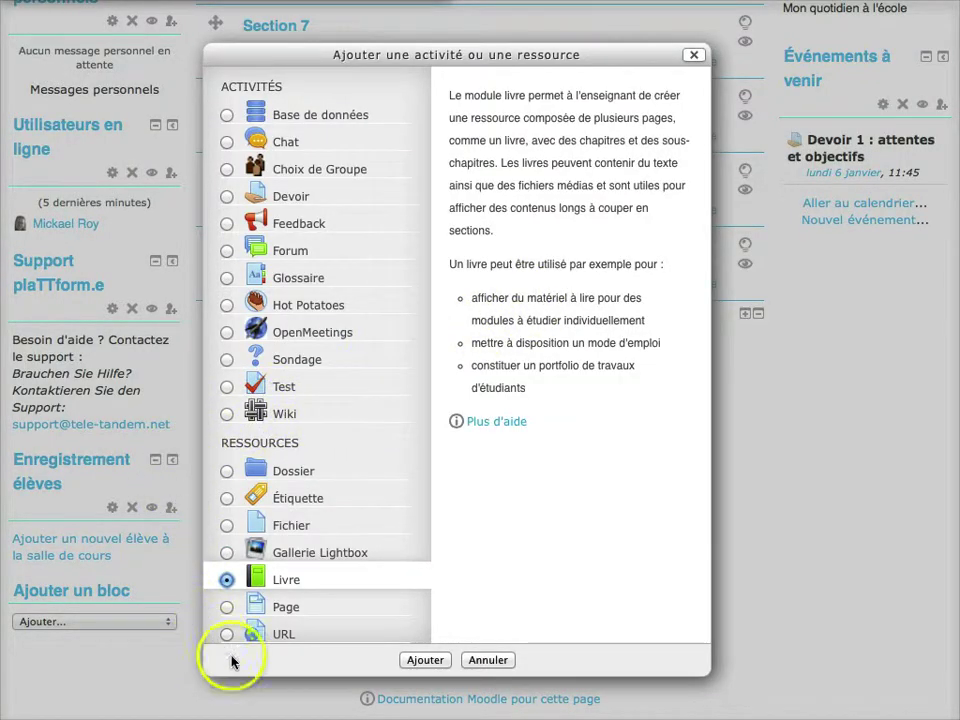
click(228, 474)
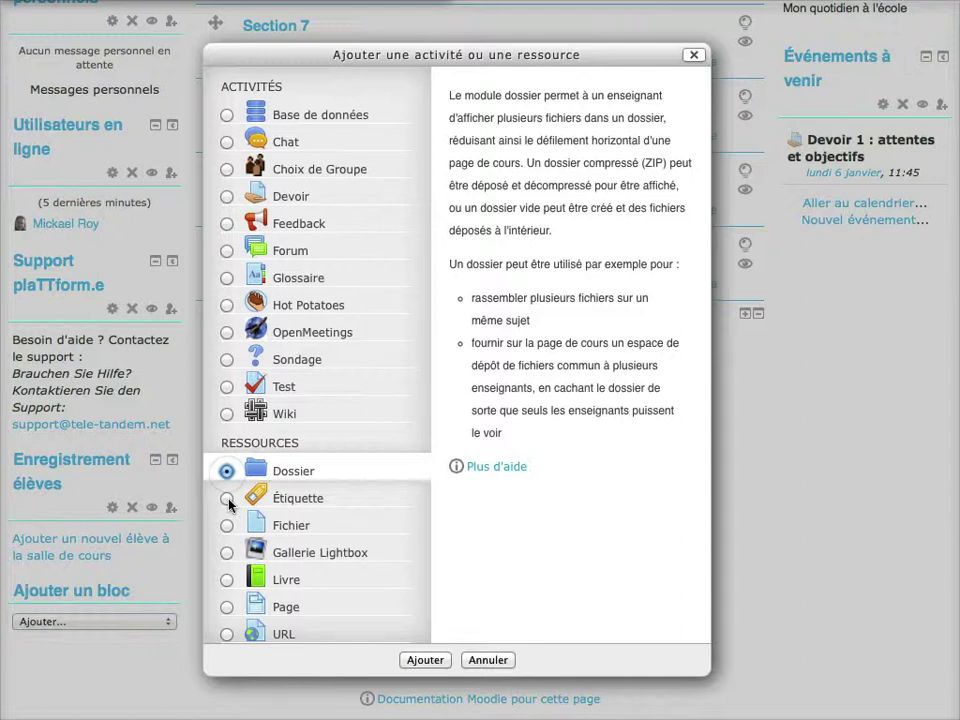
click(262, 632)
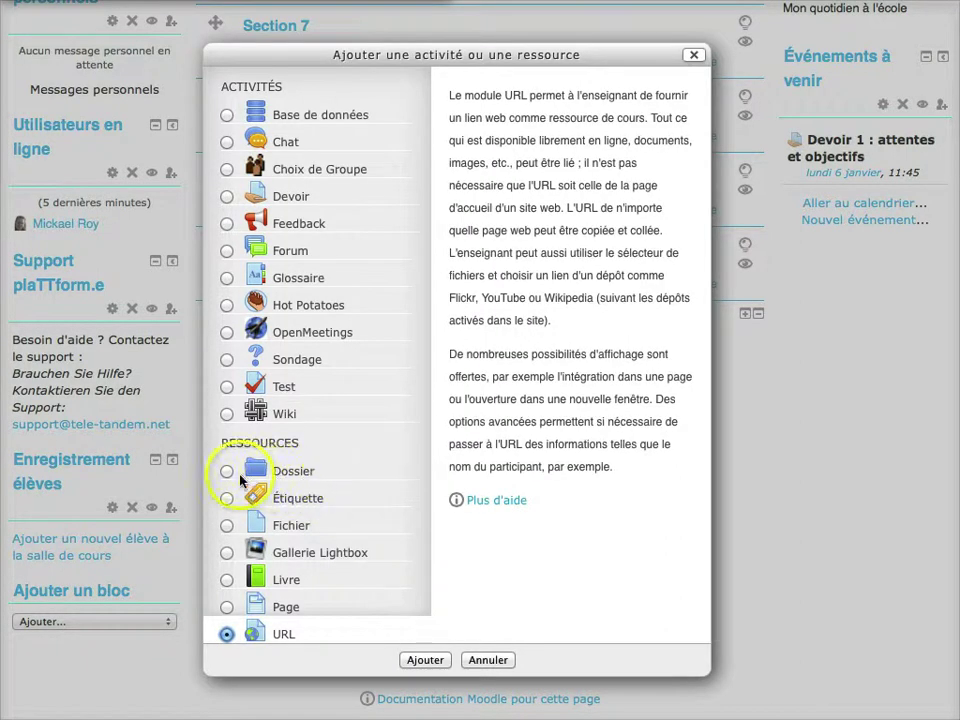
click(228, 498)
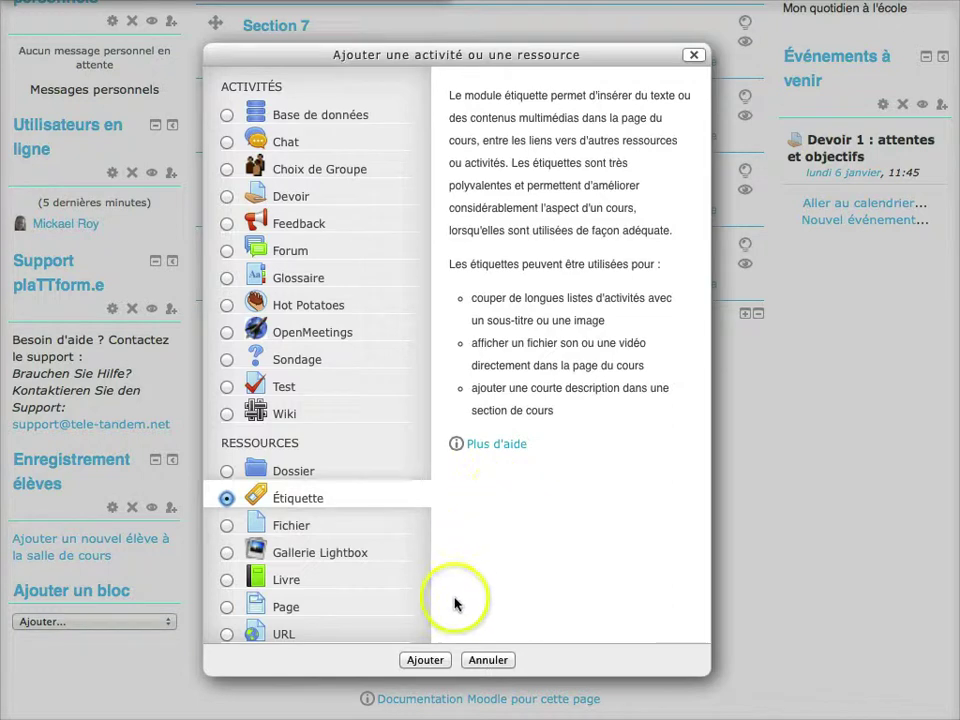
click(417, 662)
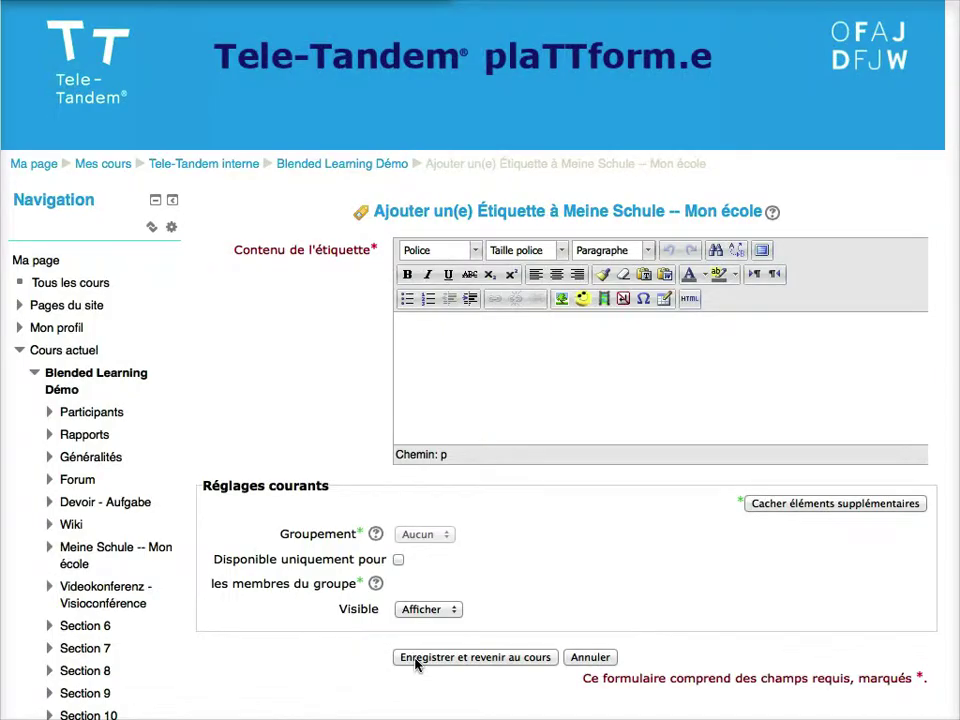
Enter "Une belle école :" in bold as the label's content.
key(super+b)
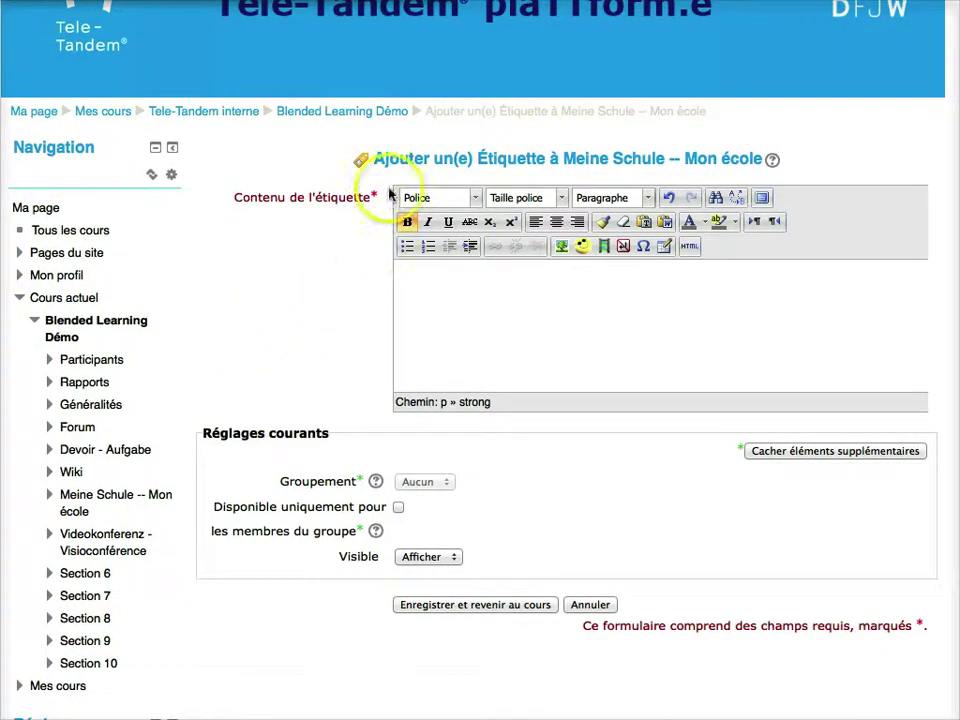
click(451, 279)
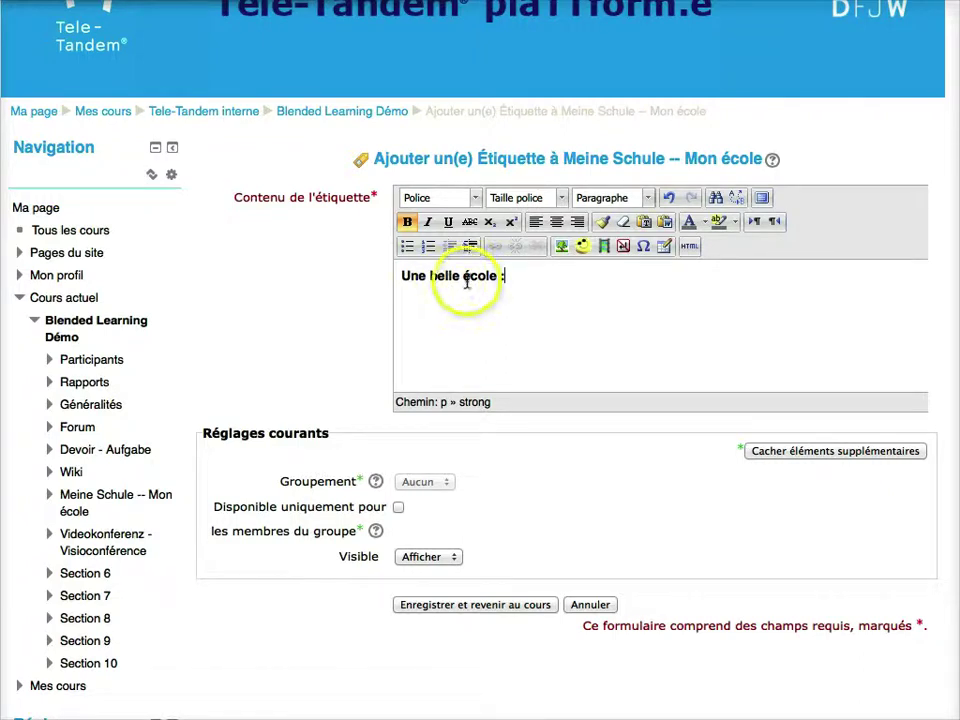
Remove the bold from the "Une belle école :" text, try italic on it, and underline it instead.
drag(505, 277, 401, 275)
click(406, 224)
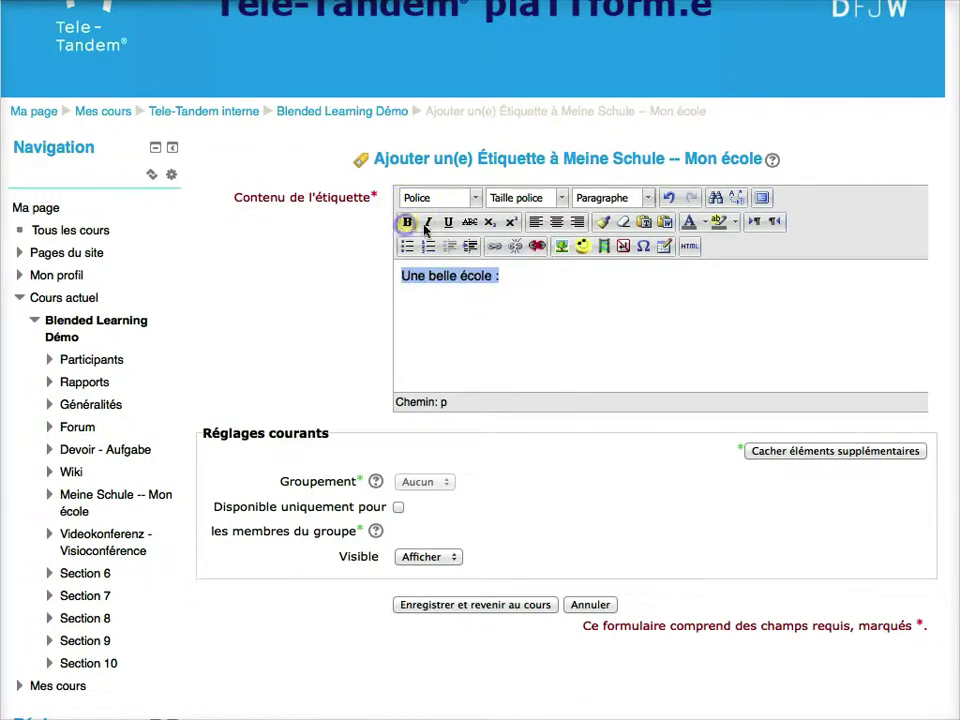
click(428, 224)
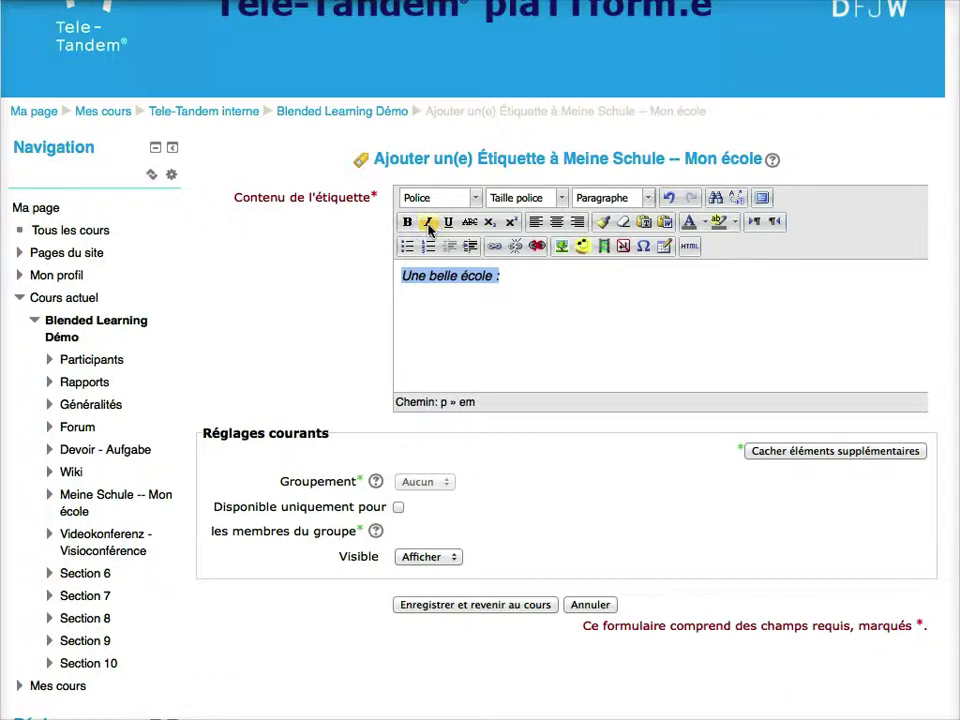
click(428, 224)
click(449, 224)
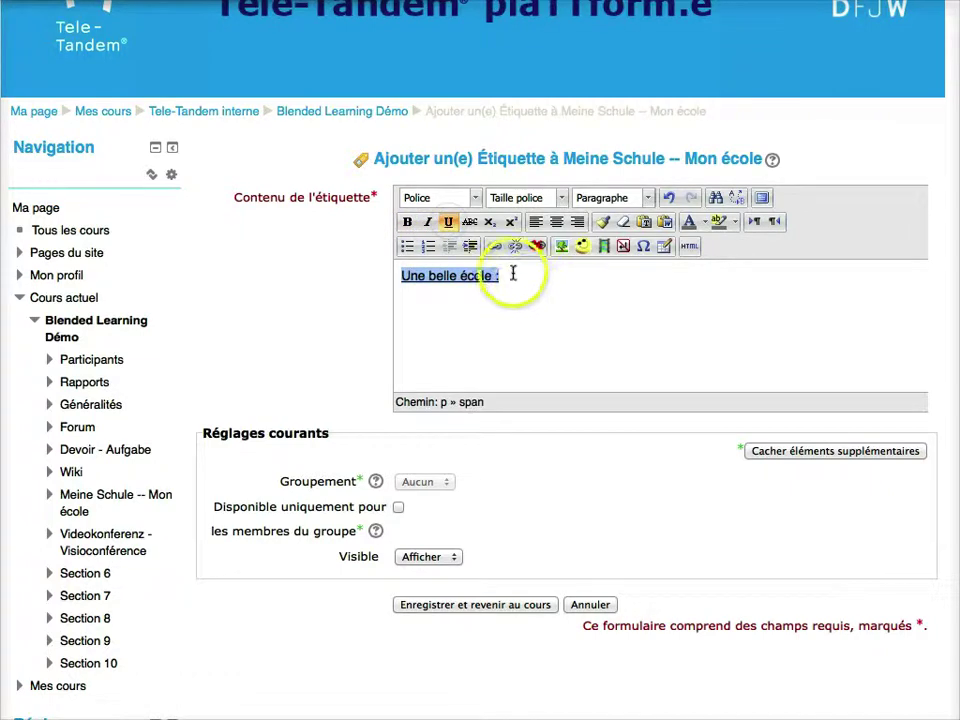
click(512, 276)
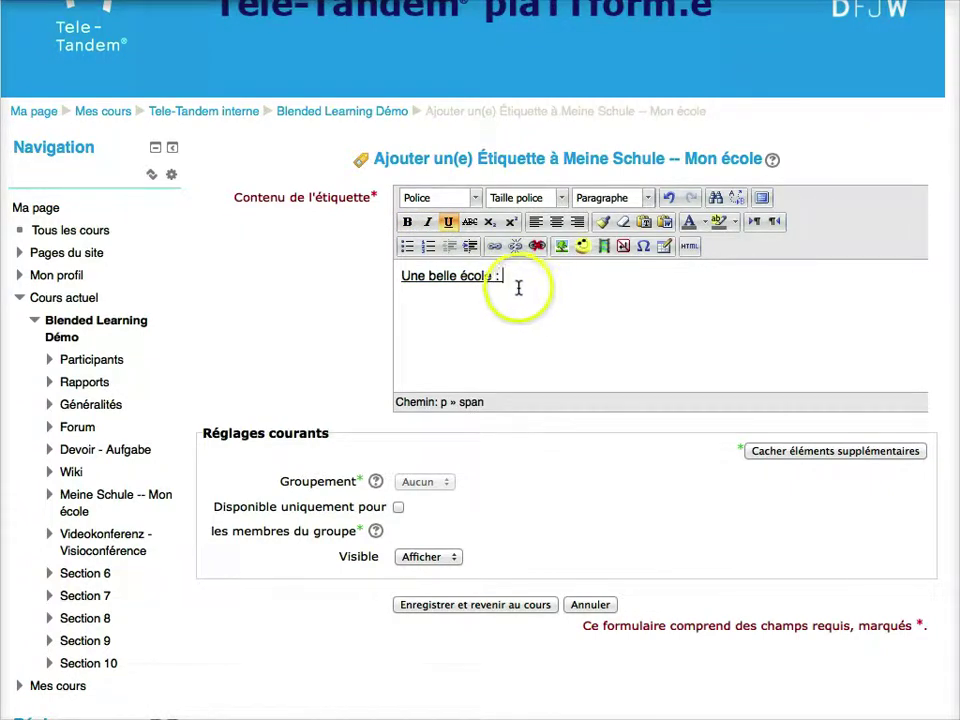
click(448, 222)
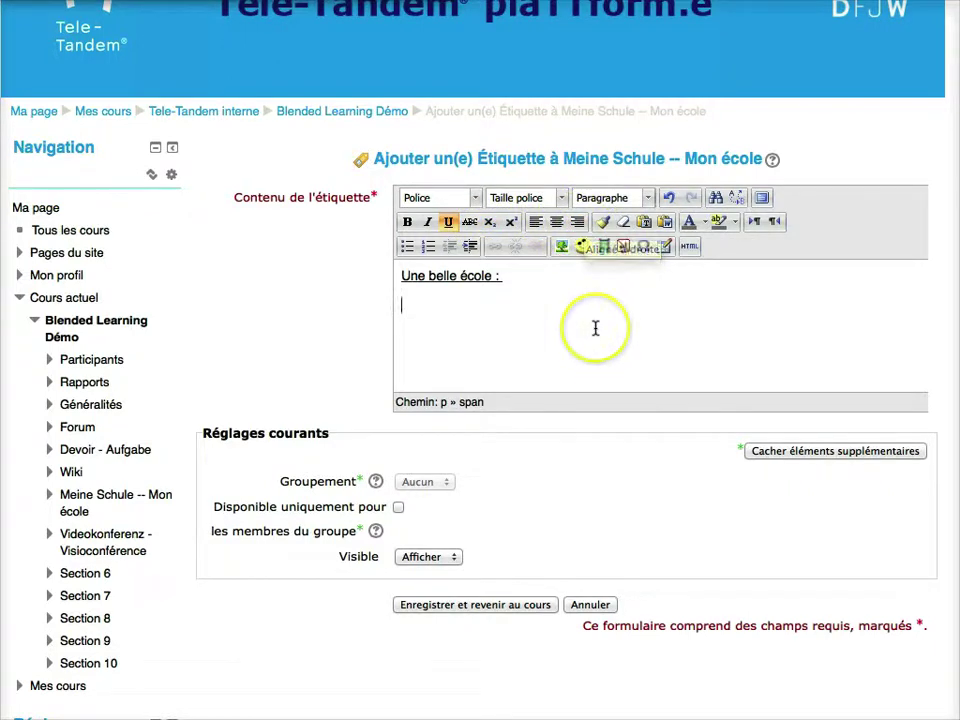
Upload the image ecole.jpg and insert it below the "Une belle école :" text without an image description.
click(559, 248)
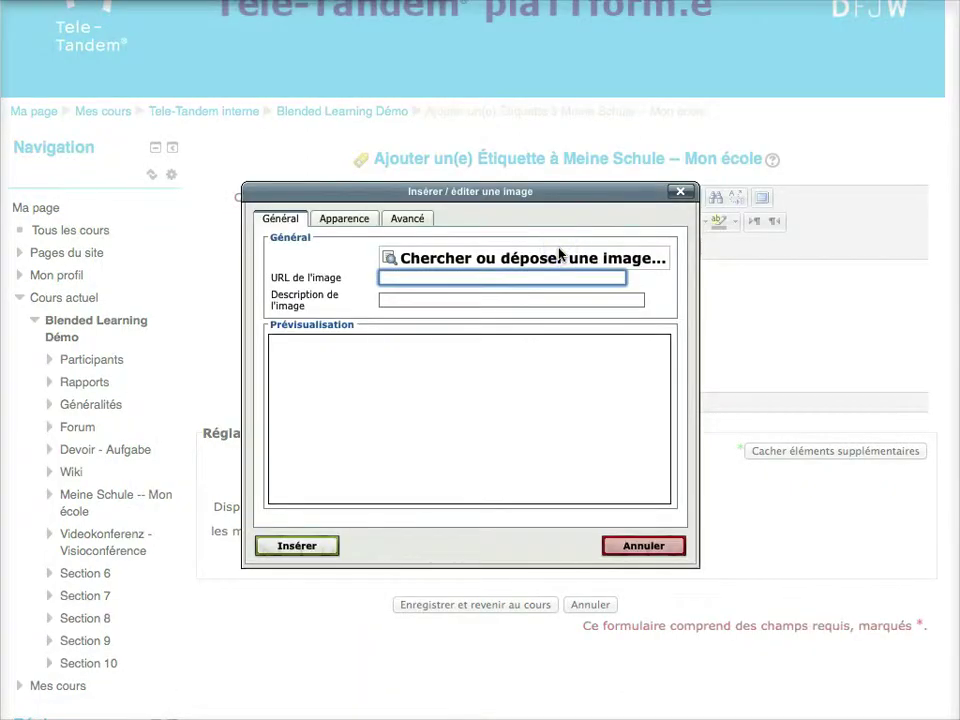
click(521, 254)
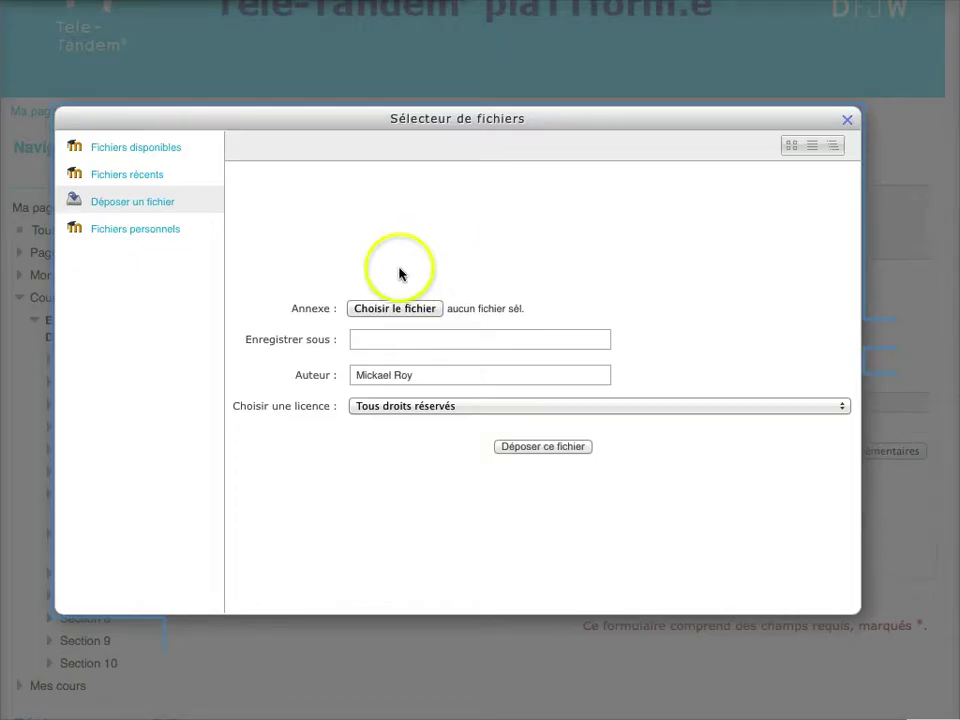
click(404, 309)
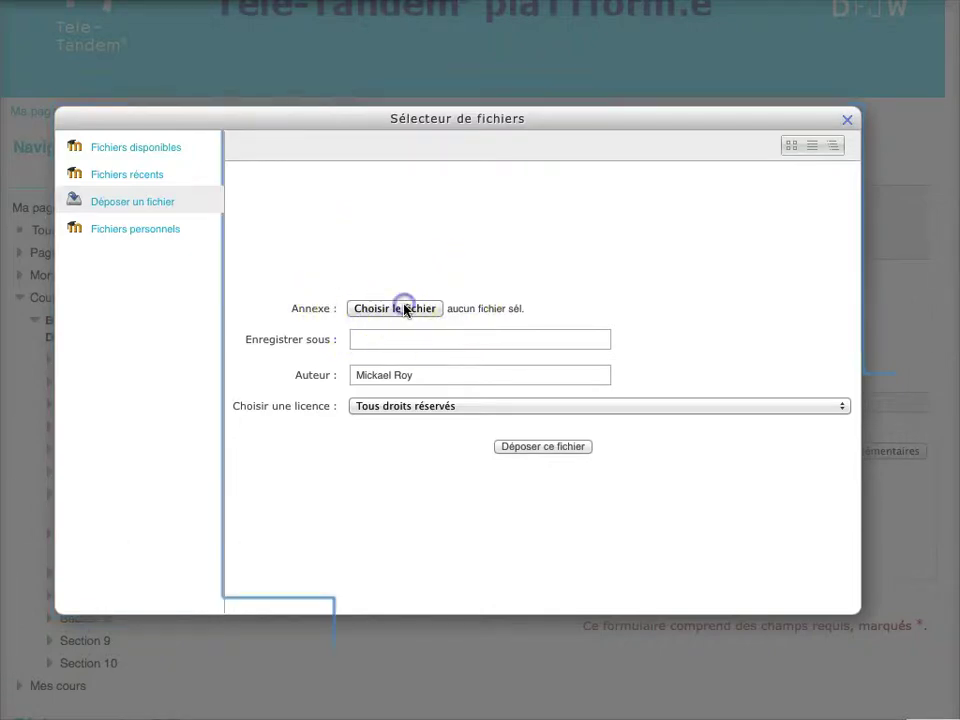
click(354, 172)
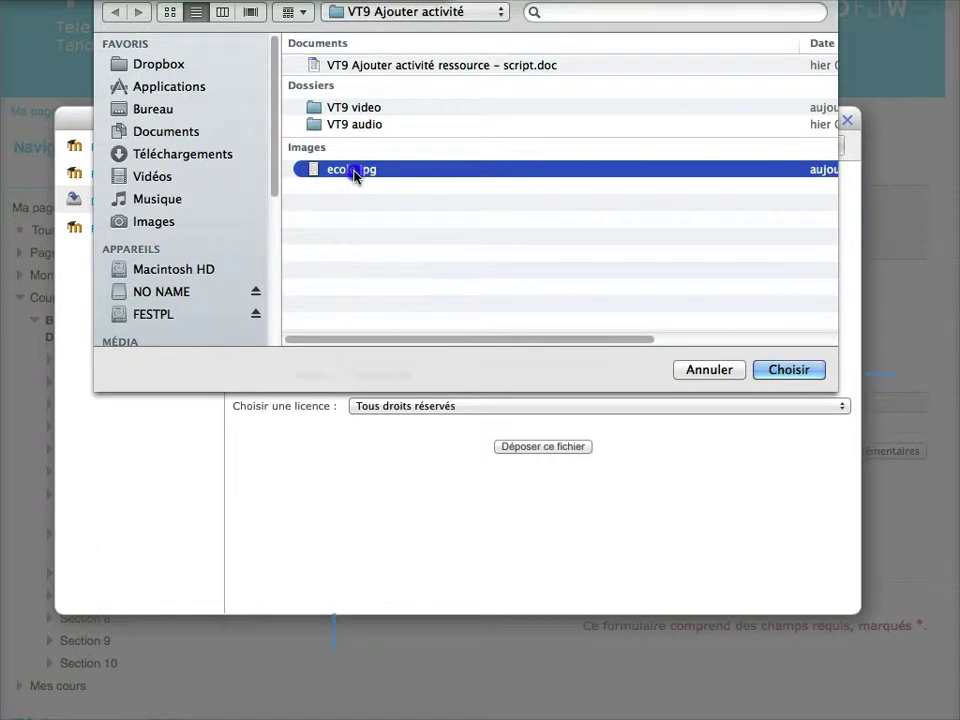
double_click(355, 171)
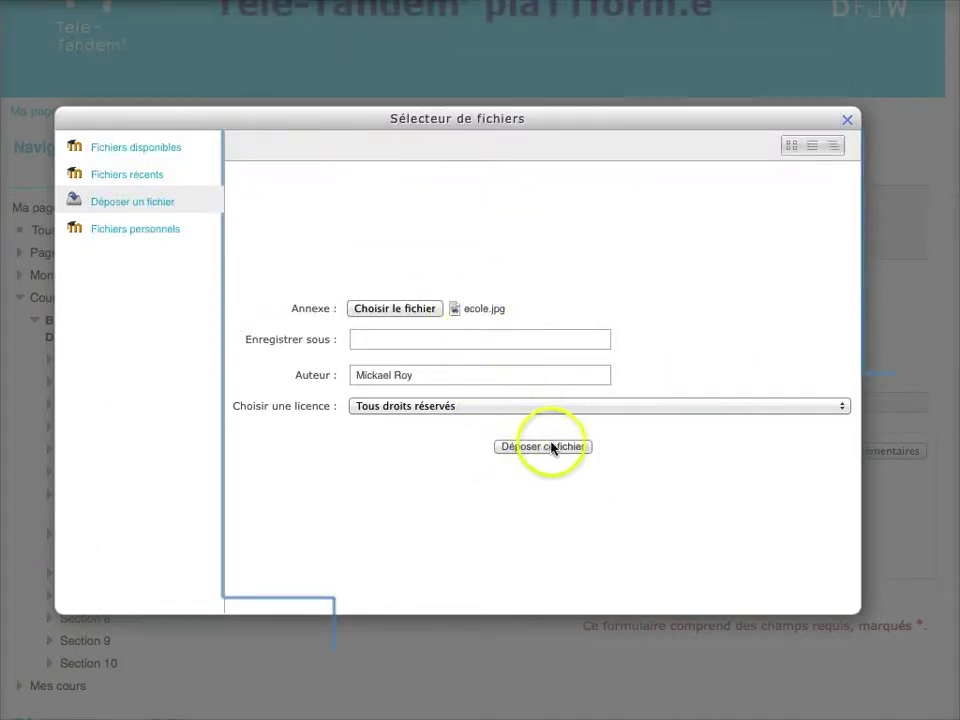
click(549, 446)
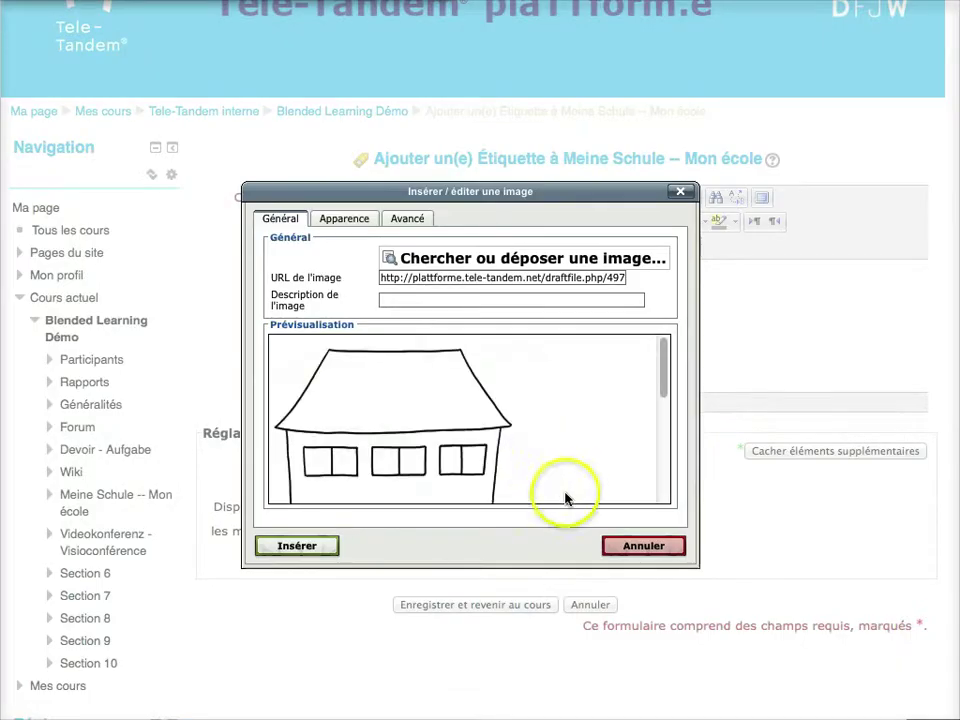
click(303, 546)
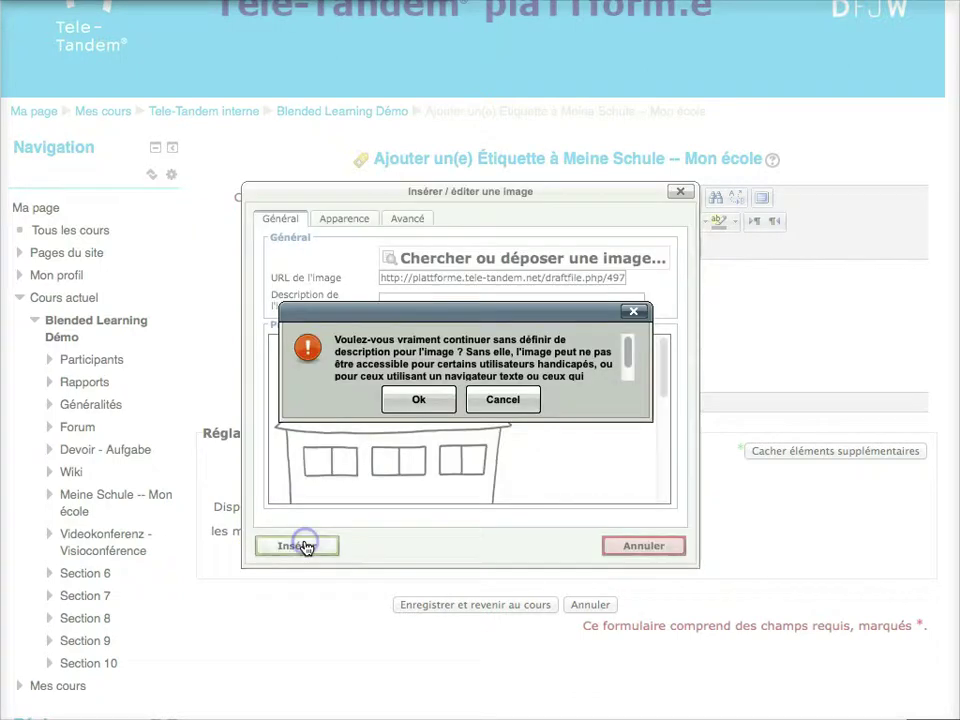
click(418, 399)
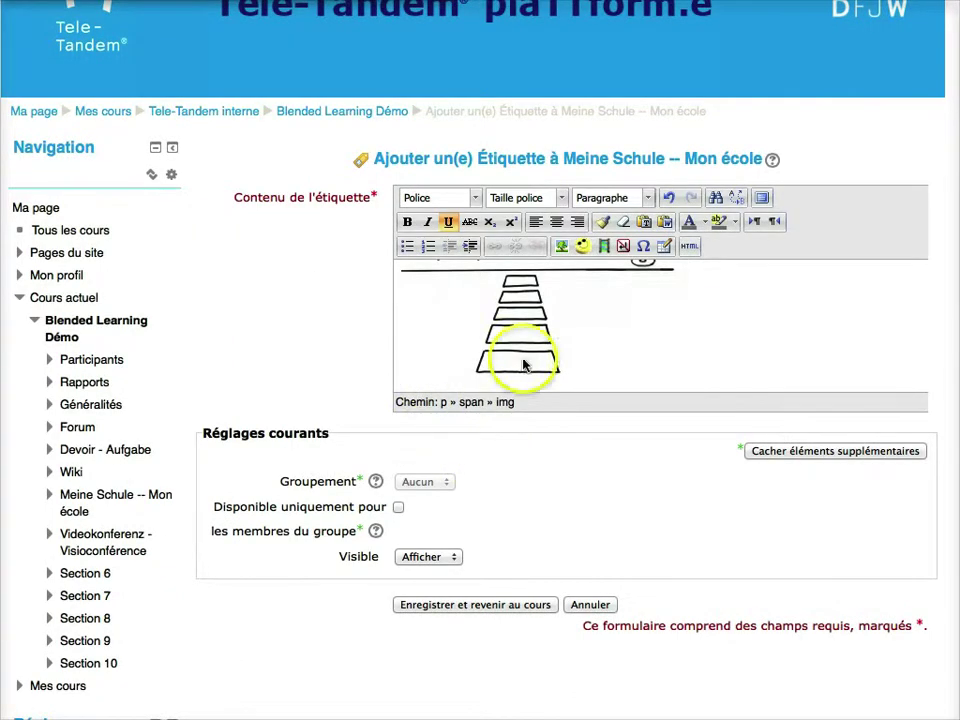
Center the inserted school image within the label's content.
click(553, 318)
scroll(663, 338, up, 1)
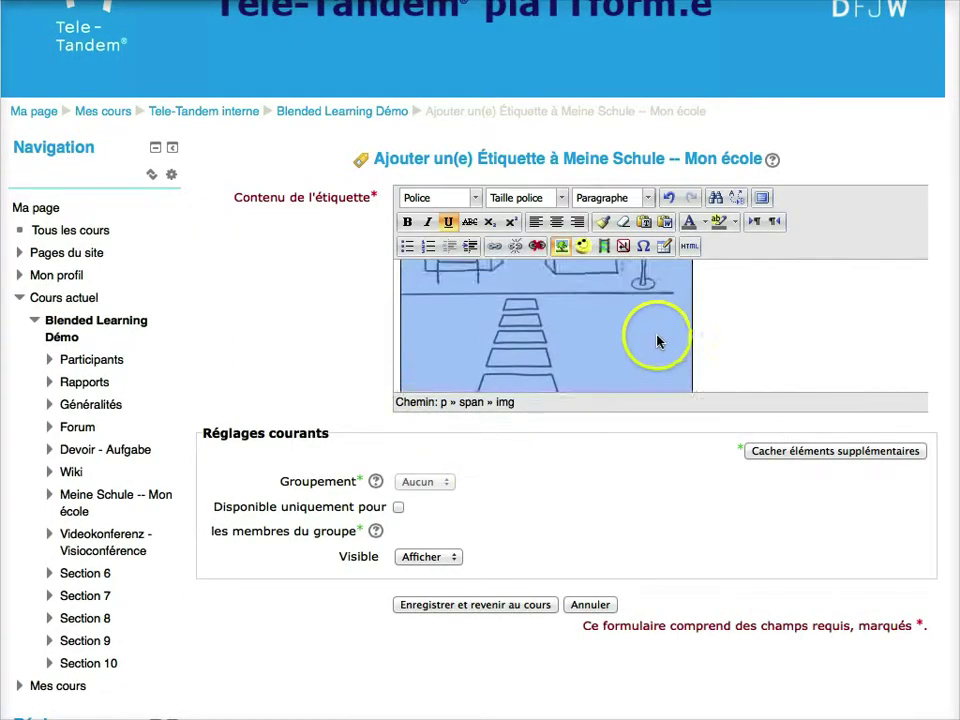
scroll(610, 300, up, 5)
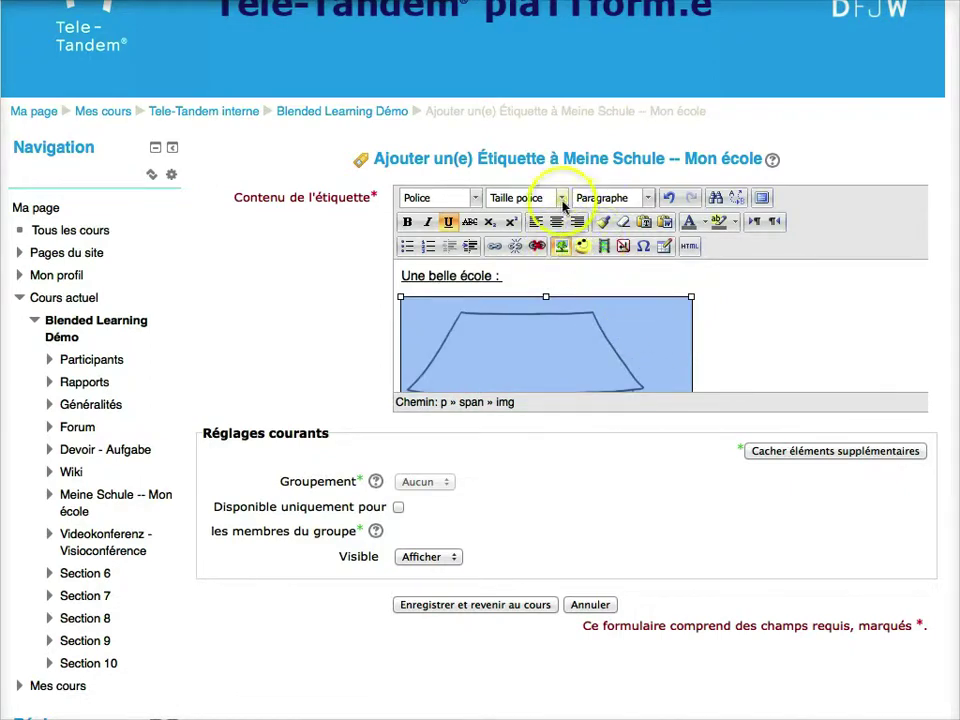
click(557, 221)
scroll(648, 323, down, 5)
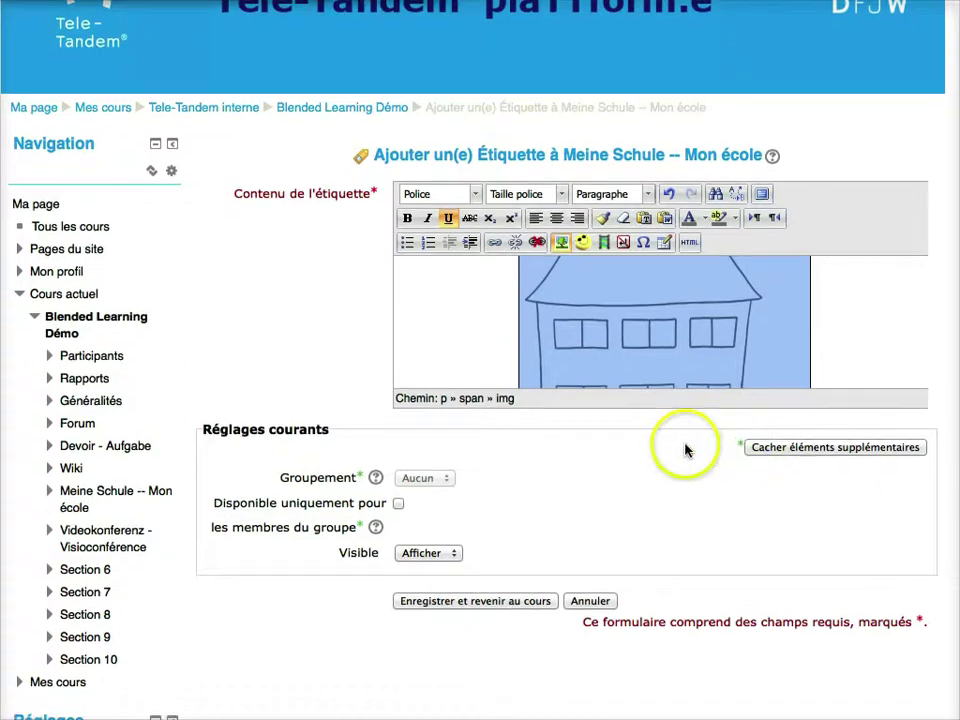
View the label's HTML source and apply it unchanged, then save the label and return to the course page.
click(689, 242)
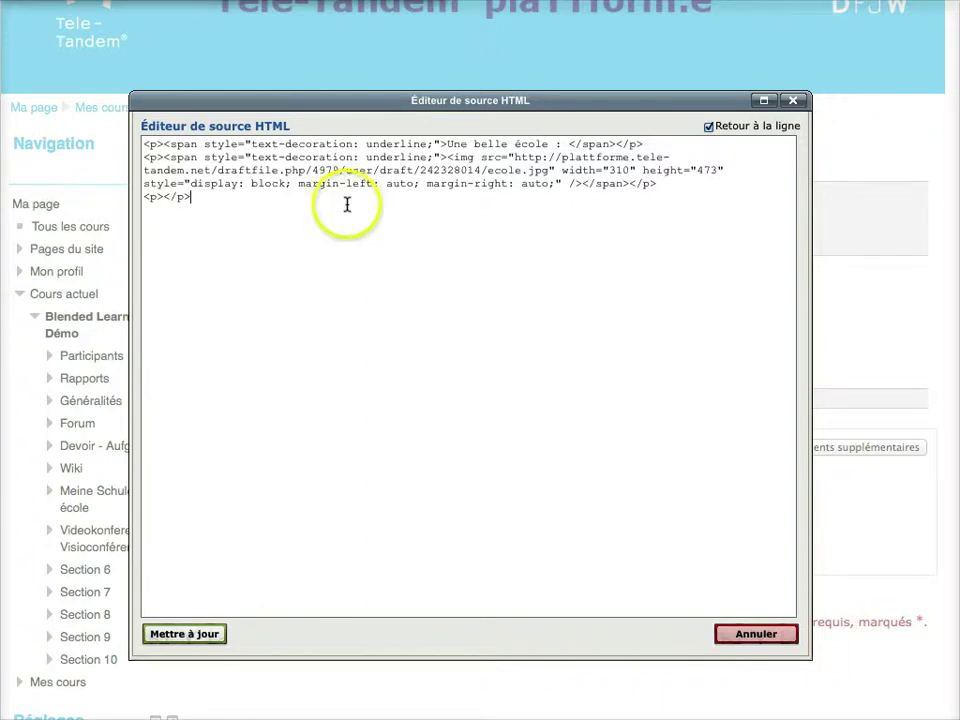
click(197, 636)
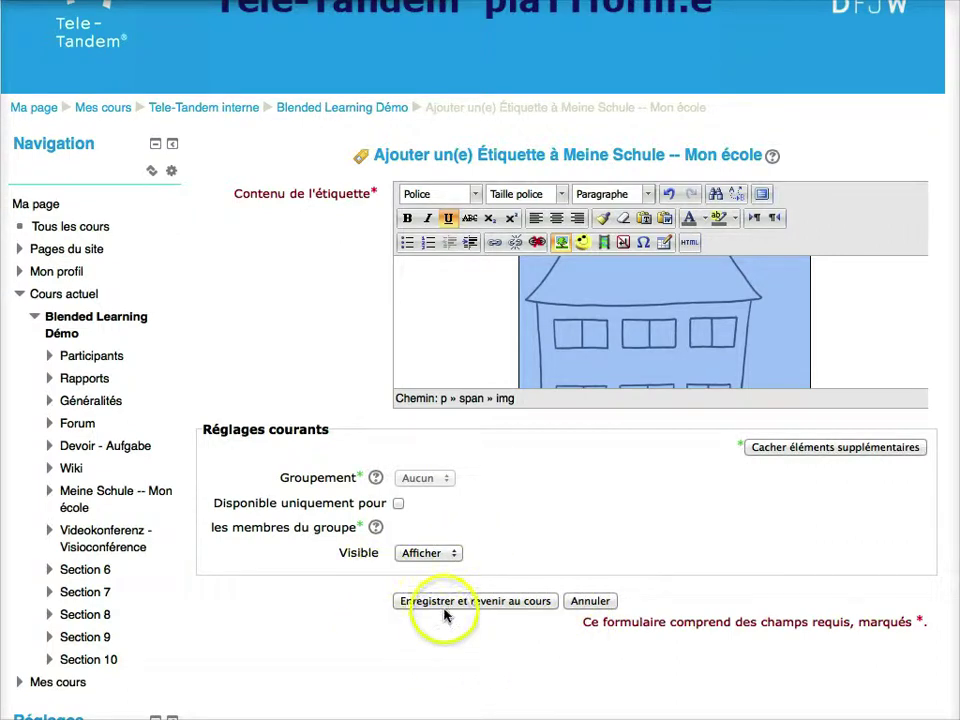
click(444, 602)
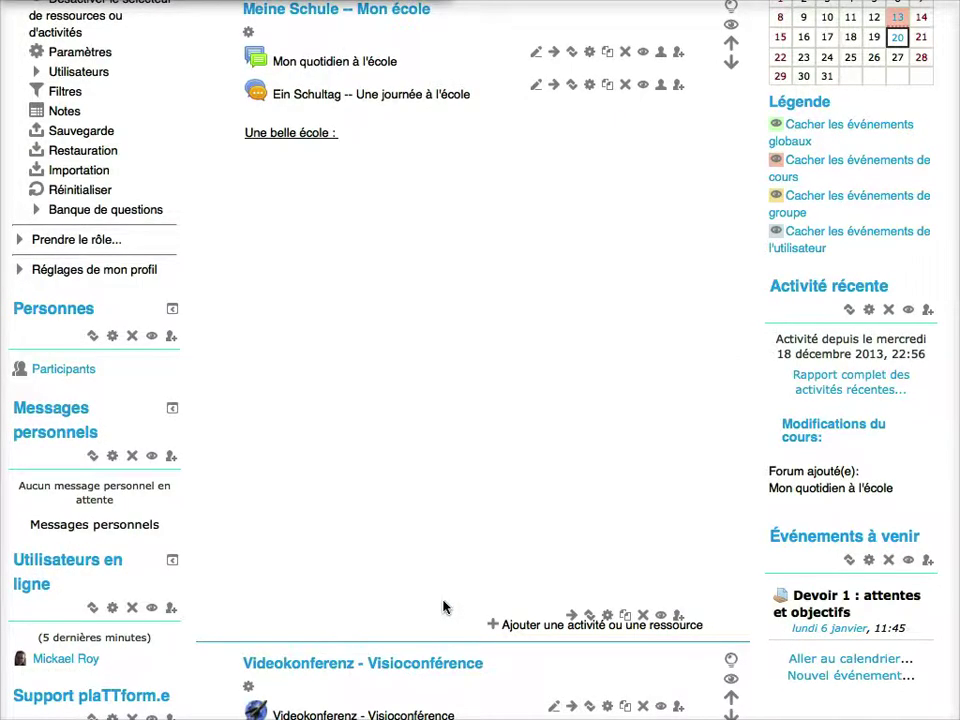
drag(695, 624, 739, 621)
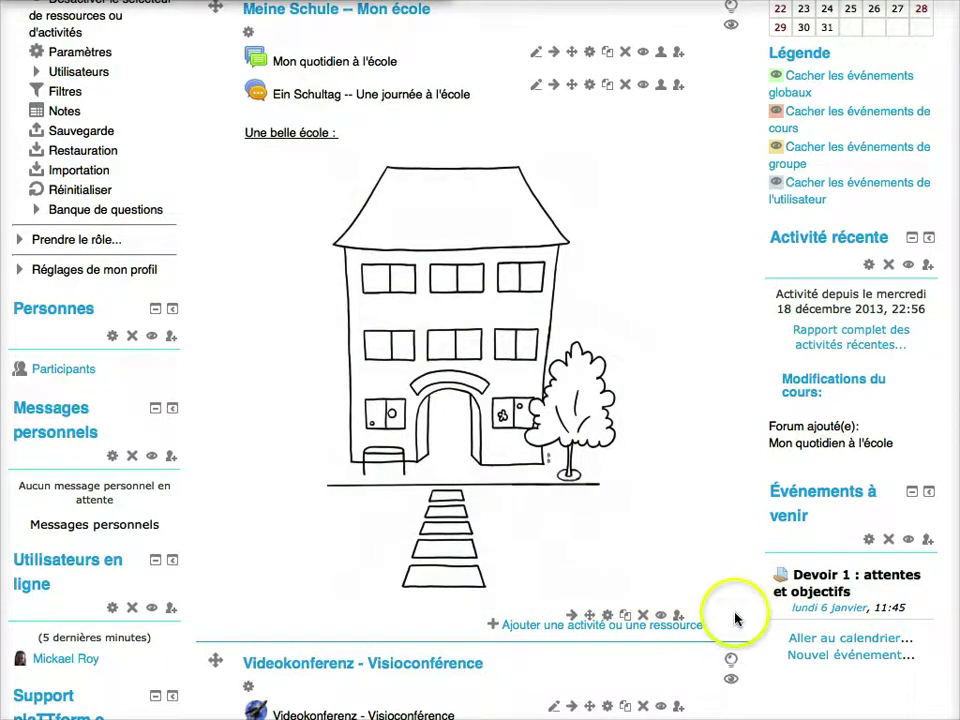